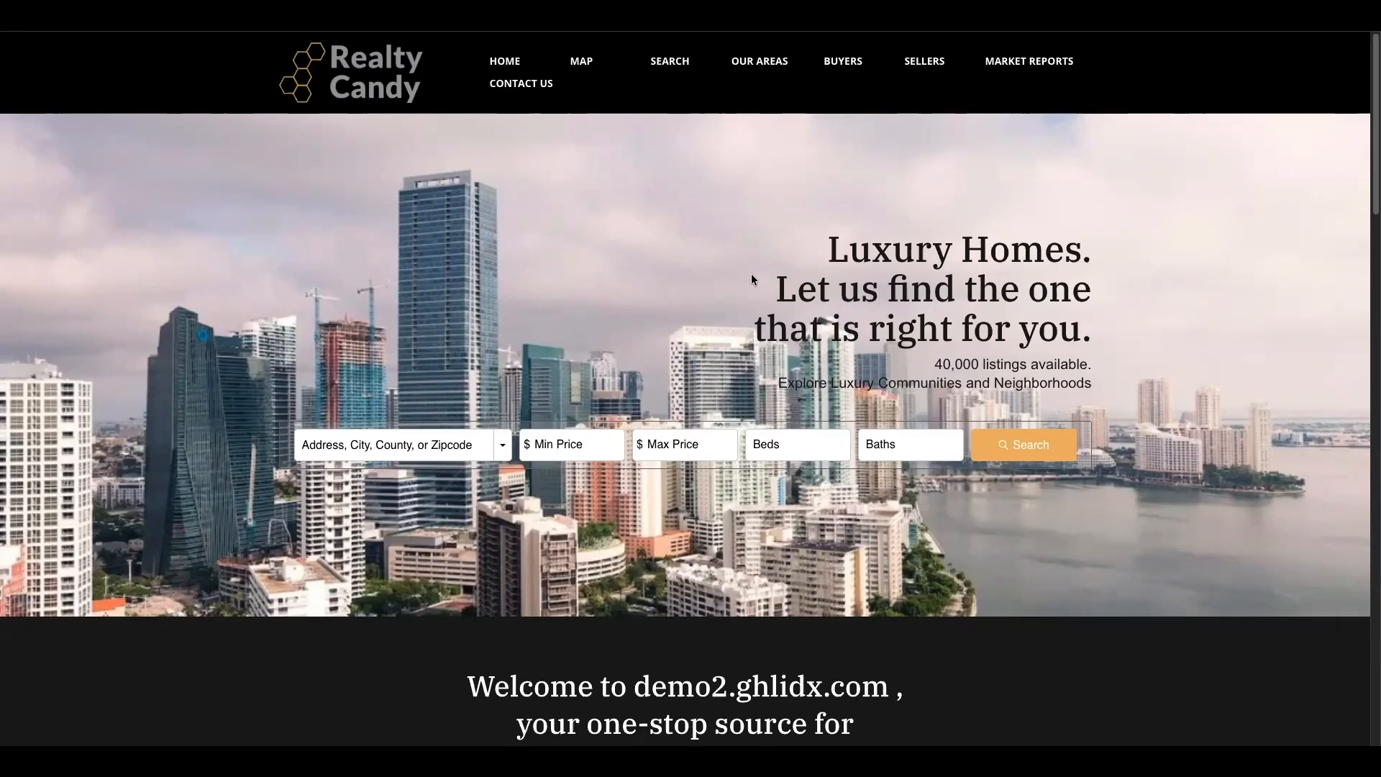
- Browse the brokerage demo home page, run an unfiltered property search, look through the results page, and return to the home page
scroll(1365, 168, "down", 15)
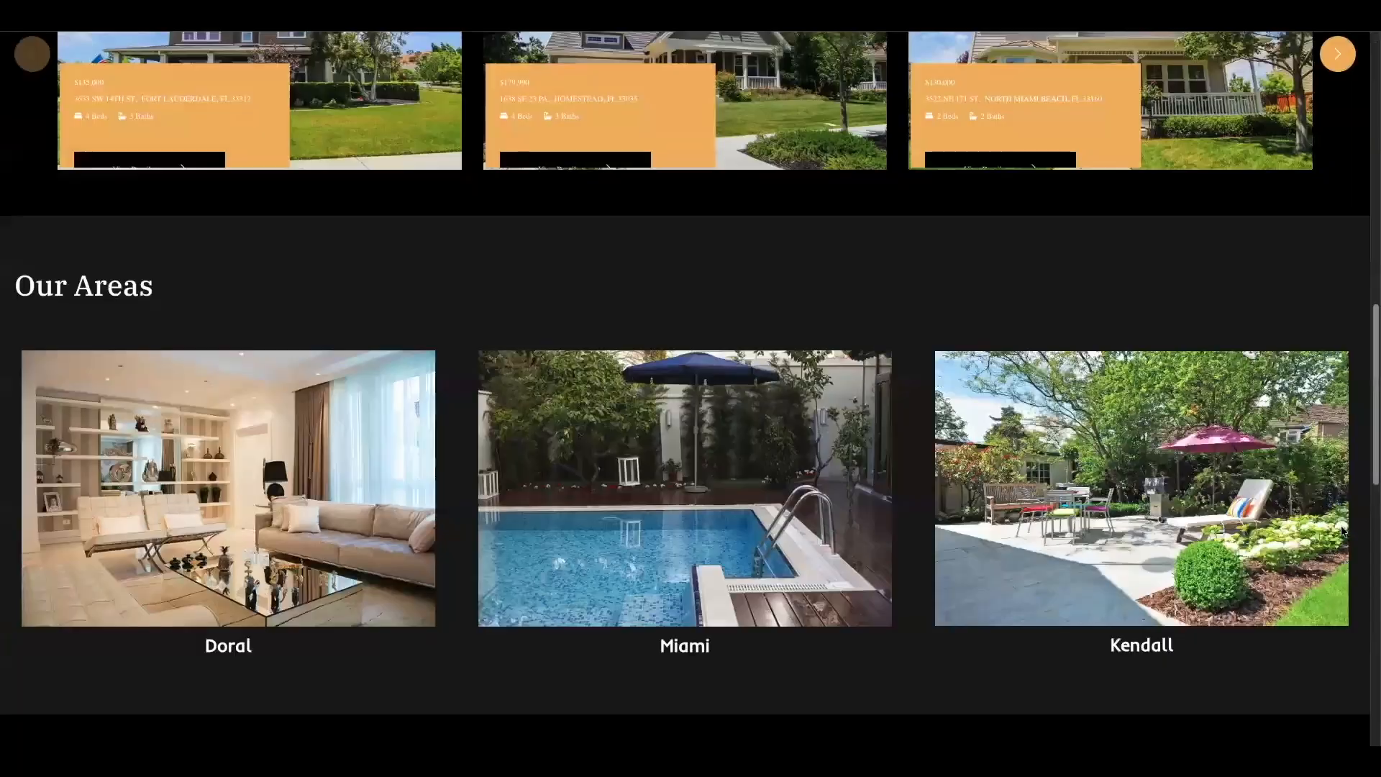
scroll(1305, 569, "up", 1)
scroll(1300, 288, "up", 7)
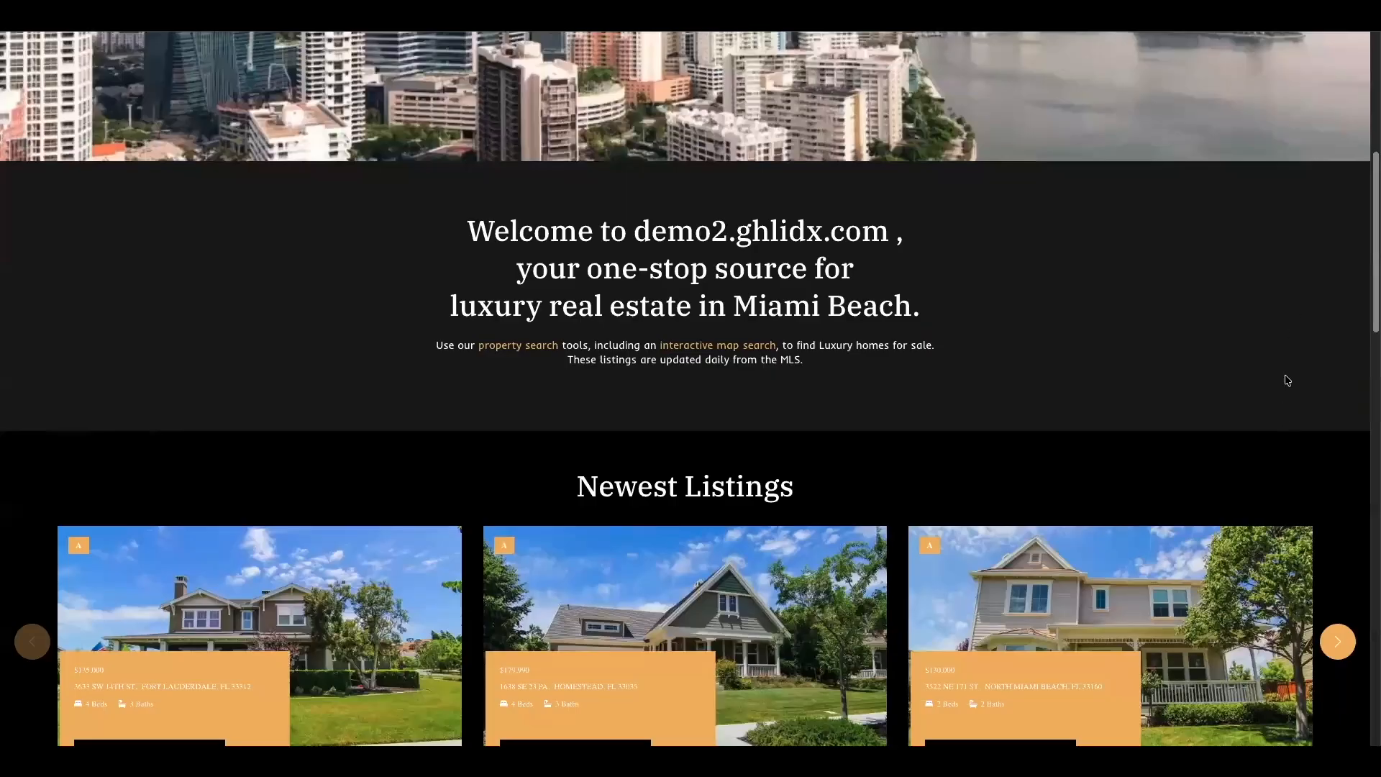
scroll(1276, 216, "up", 5)
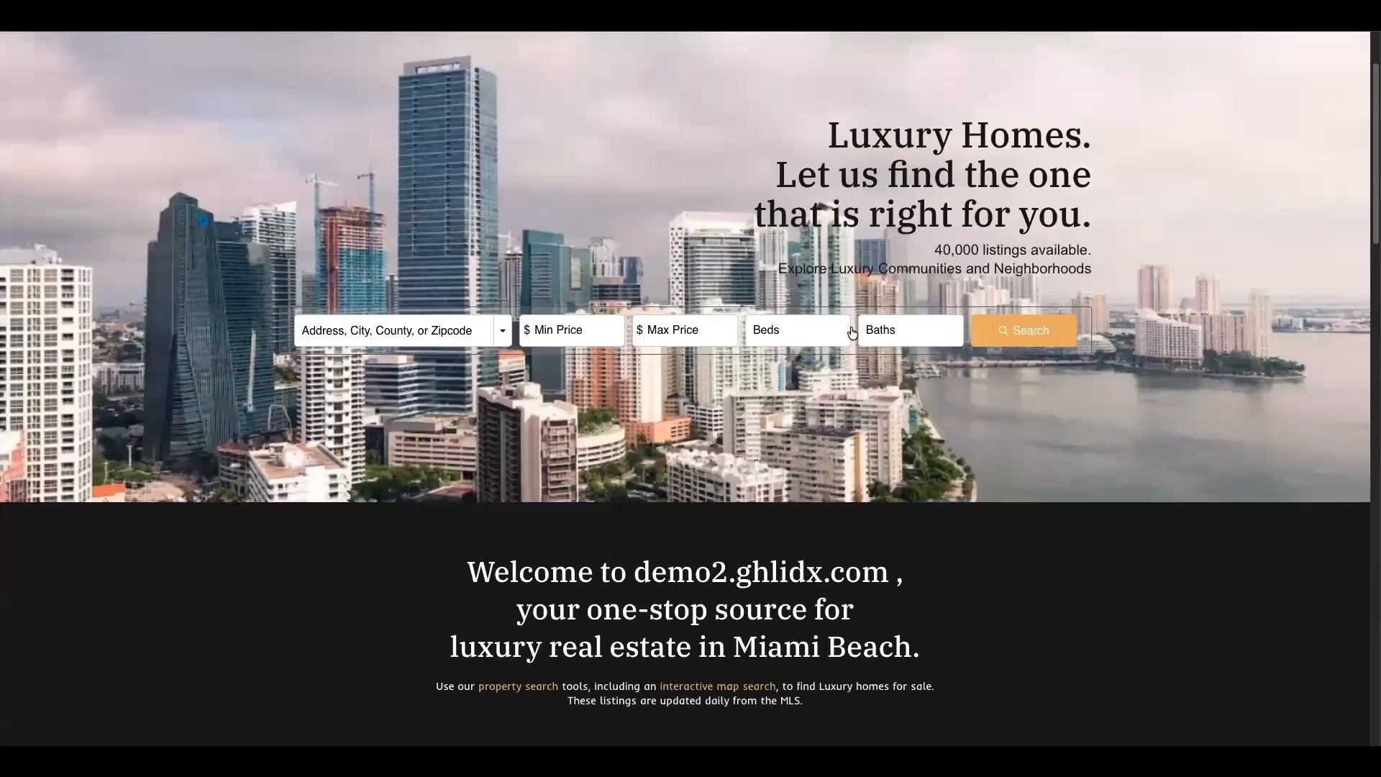
left_click(1024, 338)
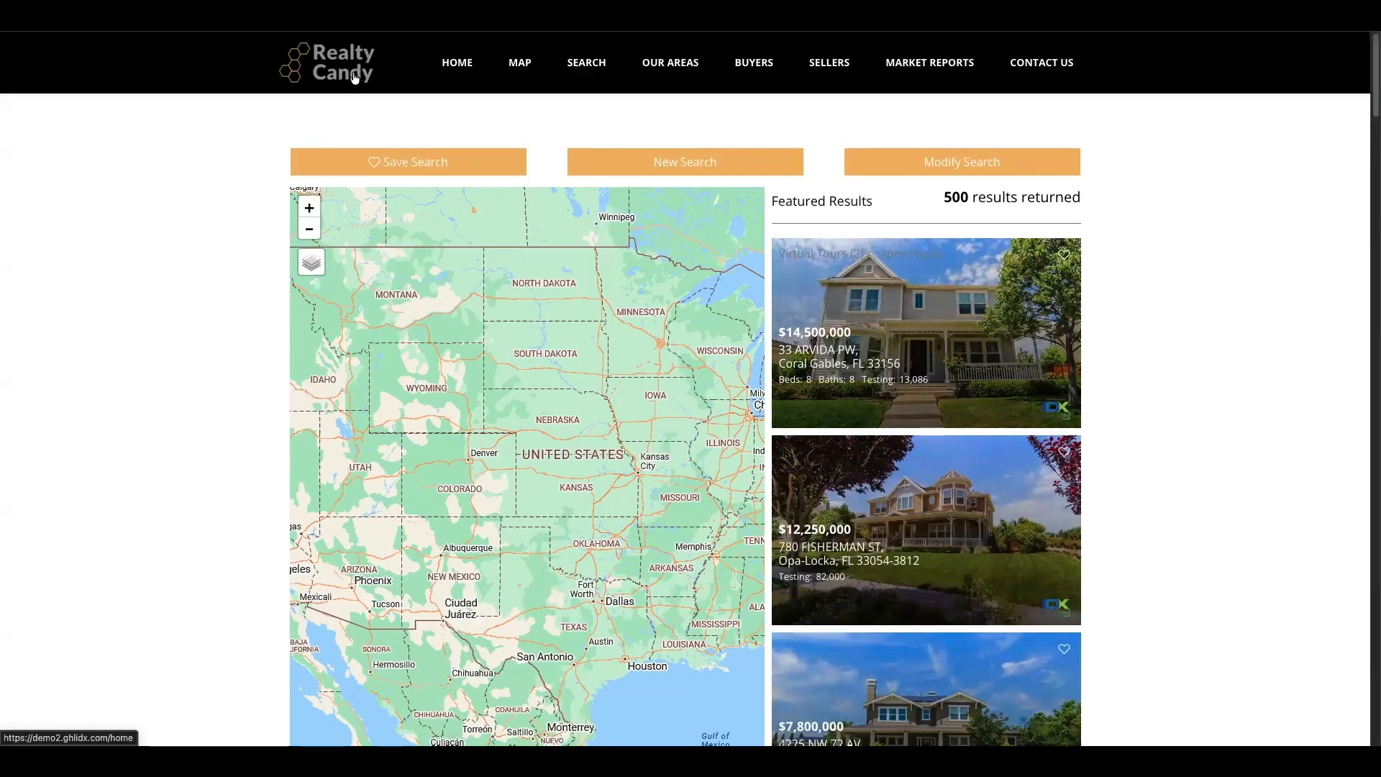
scroll(1364, 288, "down", 1)
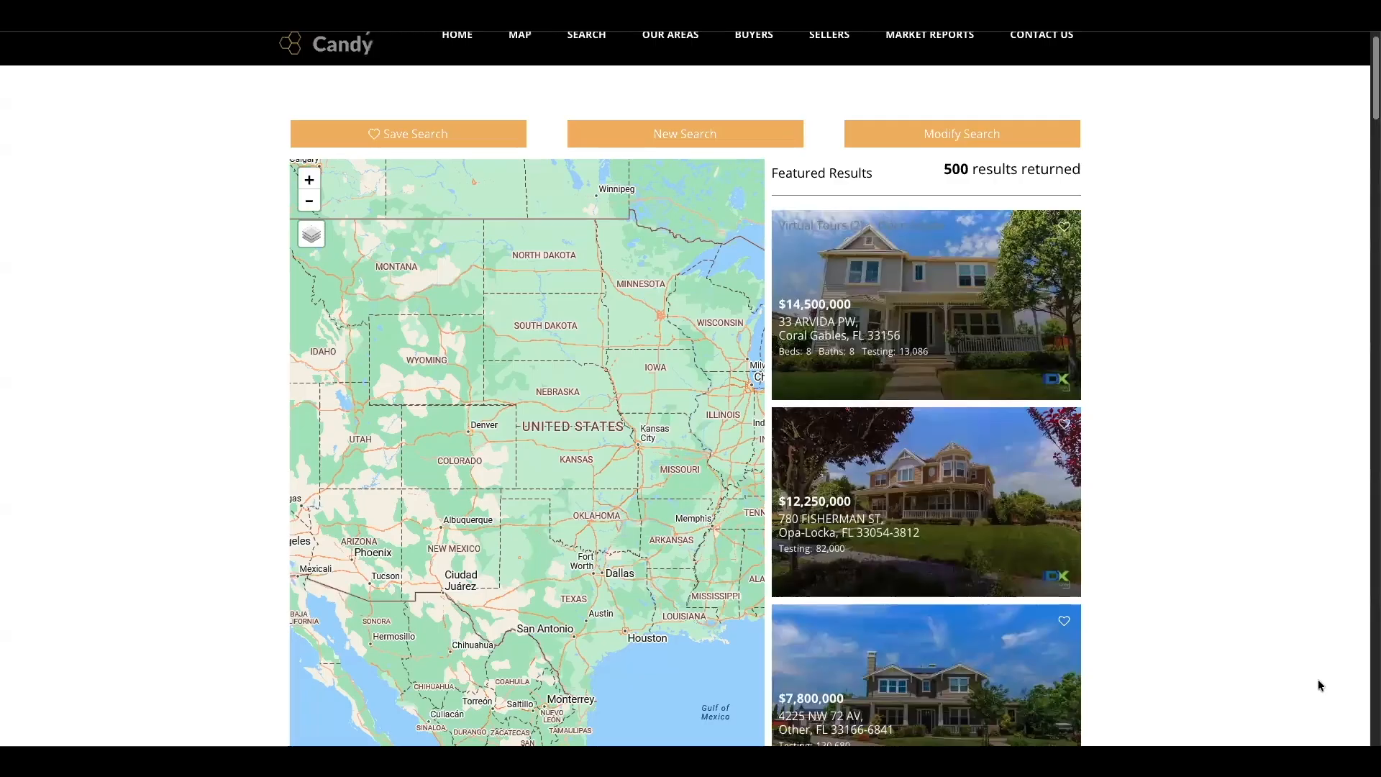
scroll(1325, 575, "down", 10)
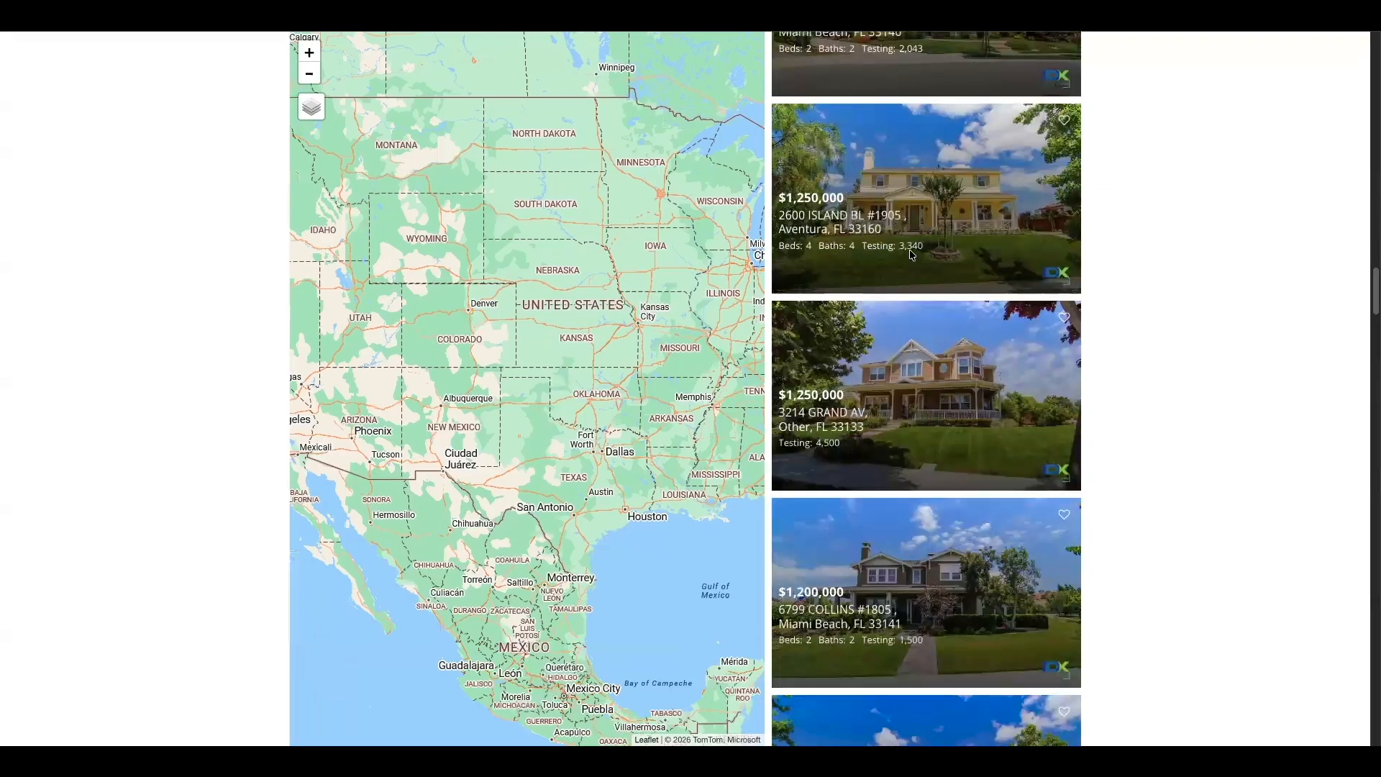
scroll(1366, 216, "up", 10)
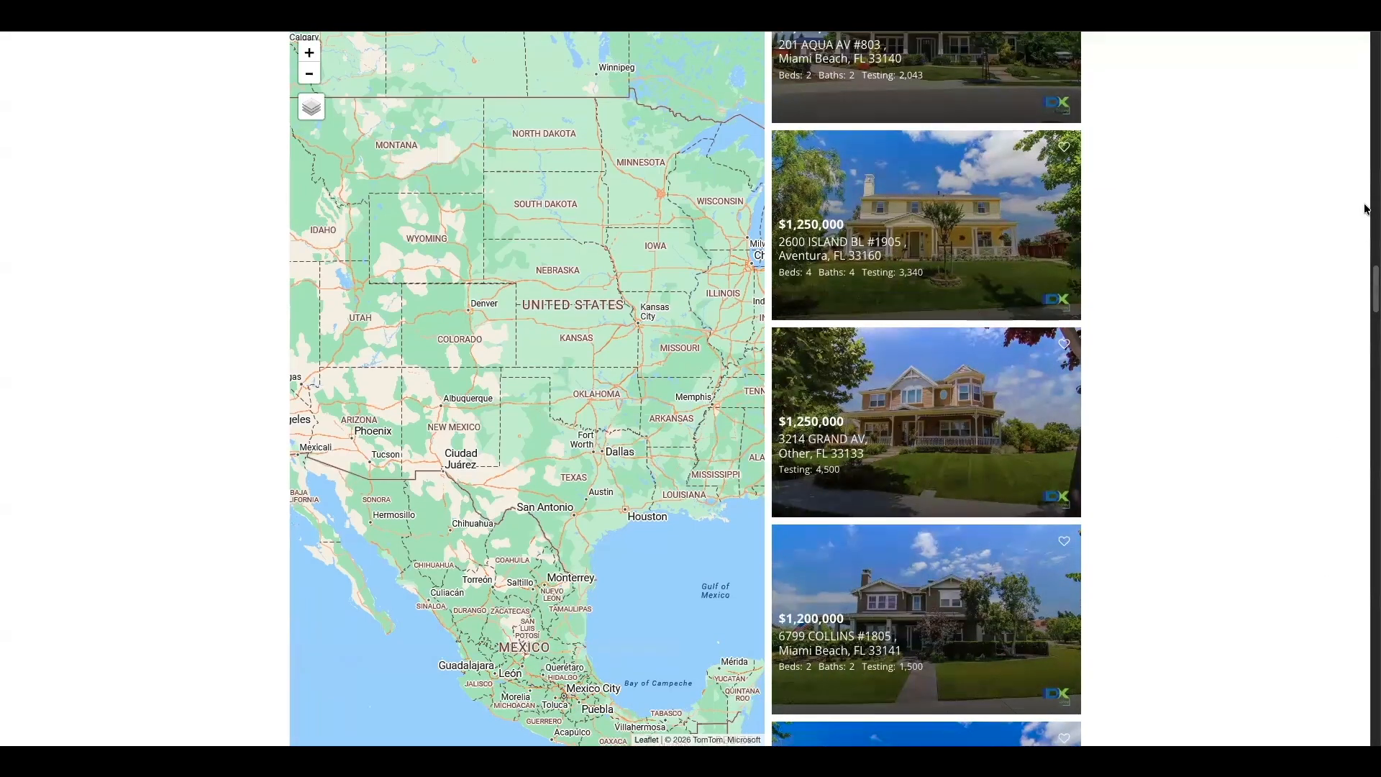
left_click_drag(1364, 157, 1364, 55)
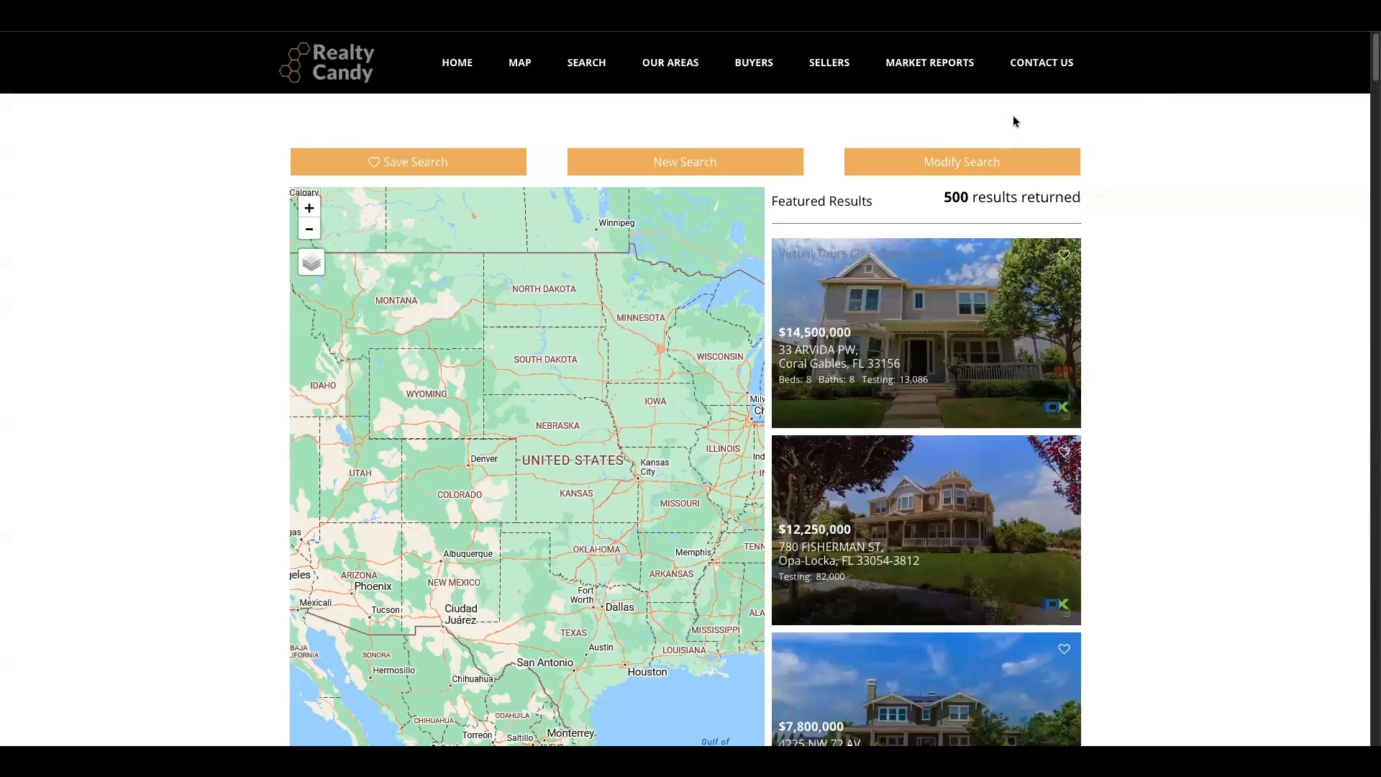
left_click(332, 72)
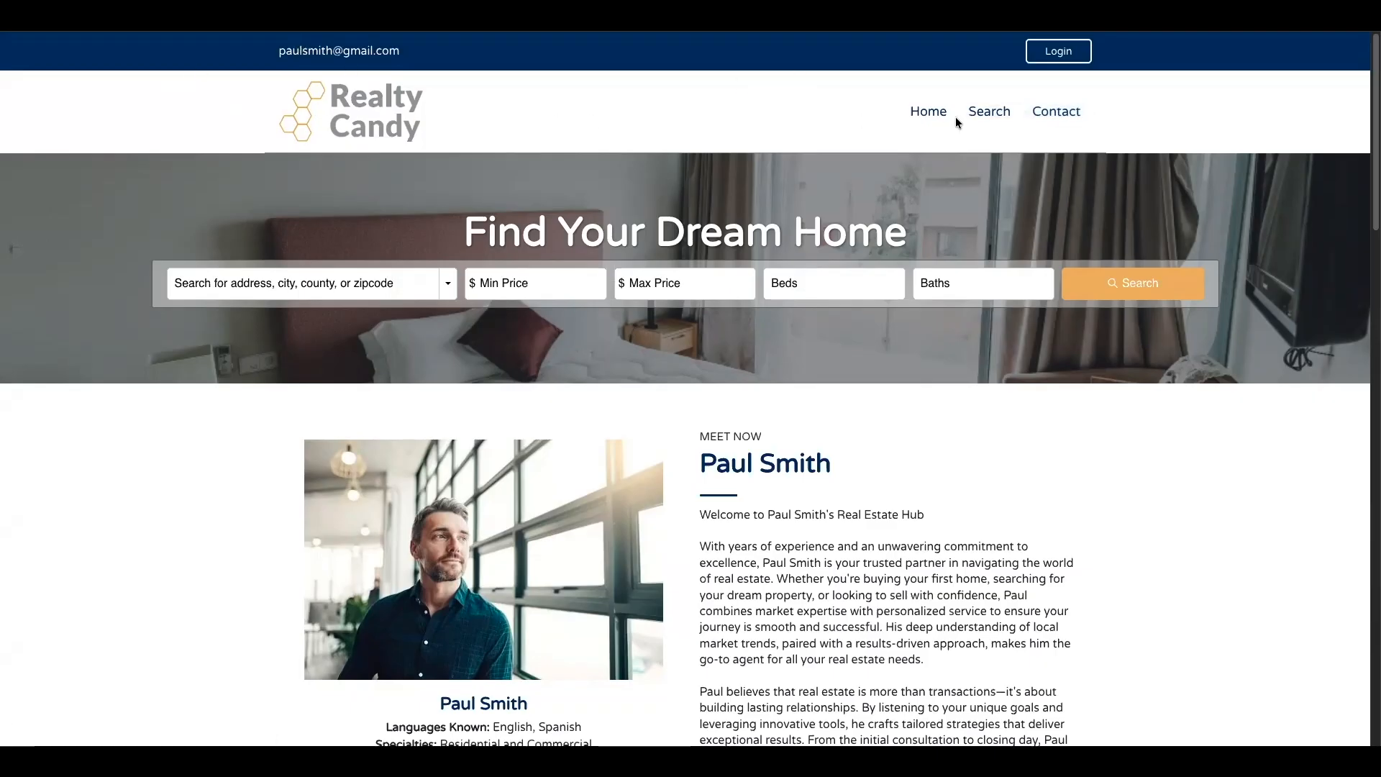
- Run an unfiltered property search on the agent's site and check which header its results page uses
left_click_drag(1365, 127, 1334, 86)
left_click(1151, 289)
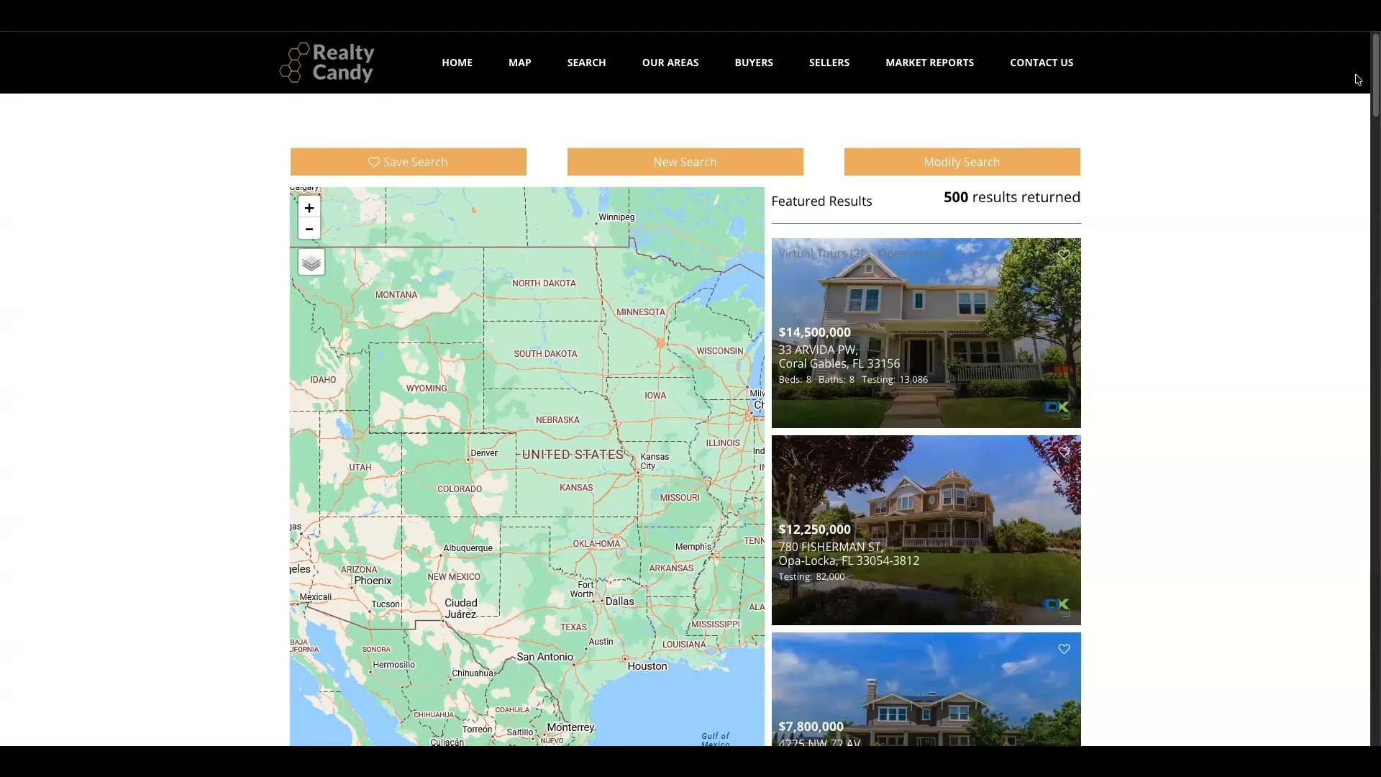
scroll(1343, 283, "down", 15)
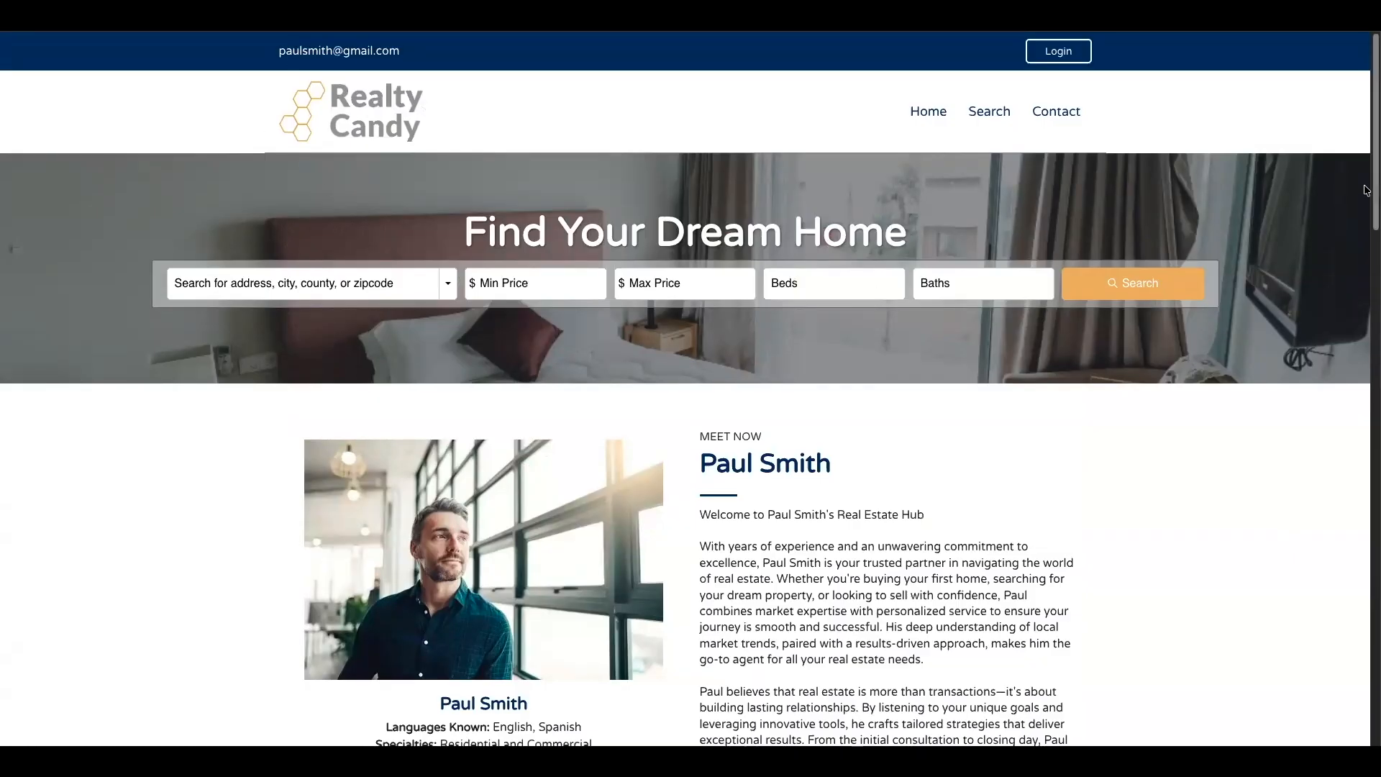
left_click_drag(1364, 447, 1364, 130)
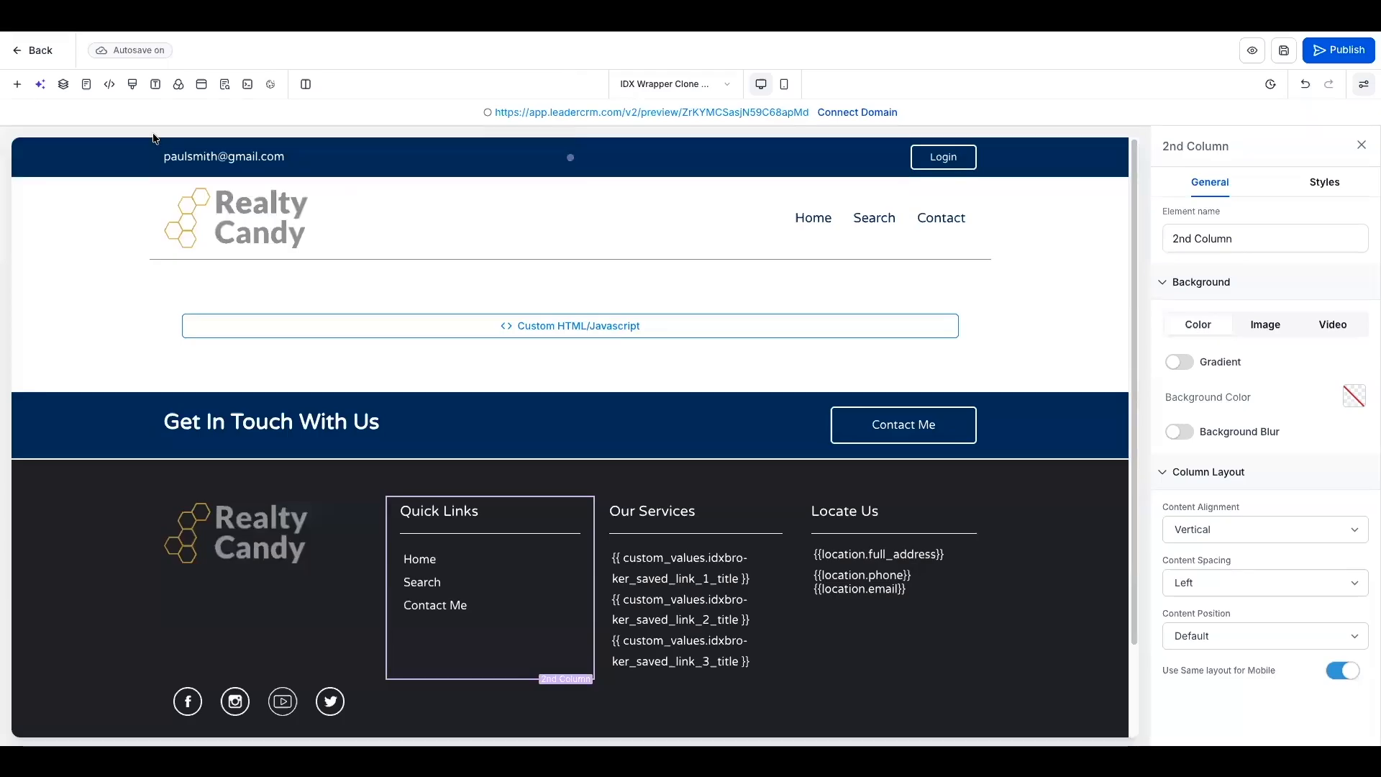
- Open the IDX Wrapper page for editing and inspect the idxStart and idxStop divs in its custom code element
left_click(31, 49)
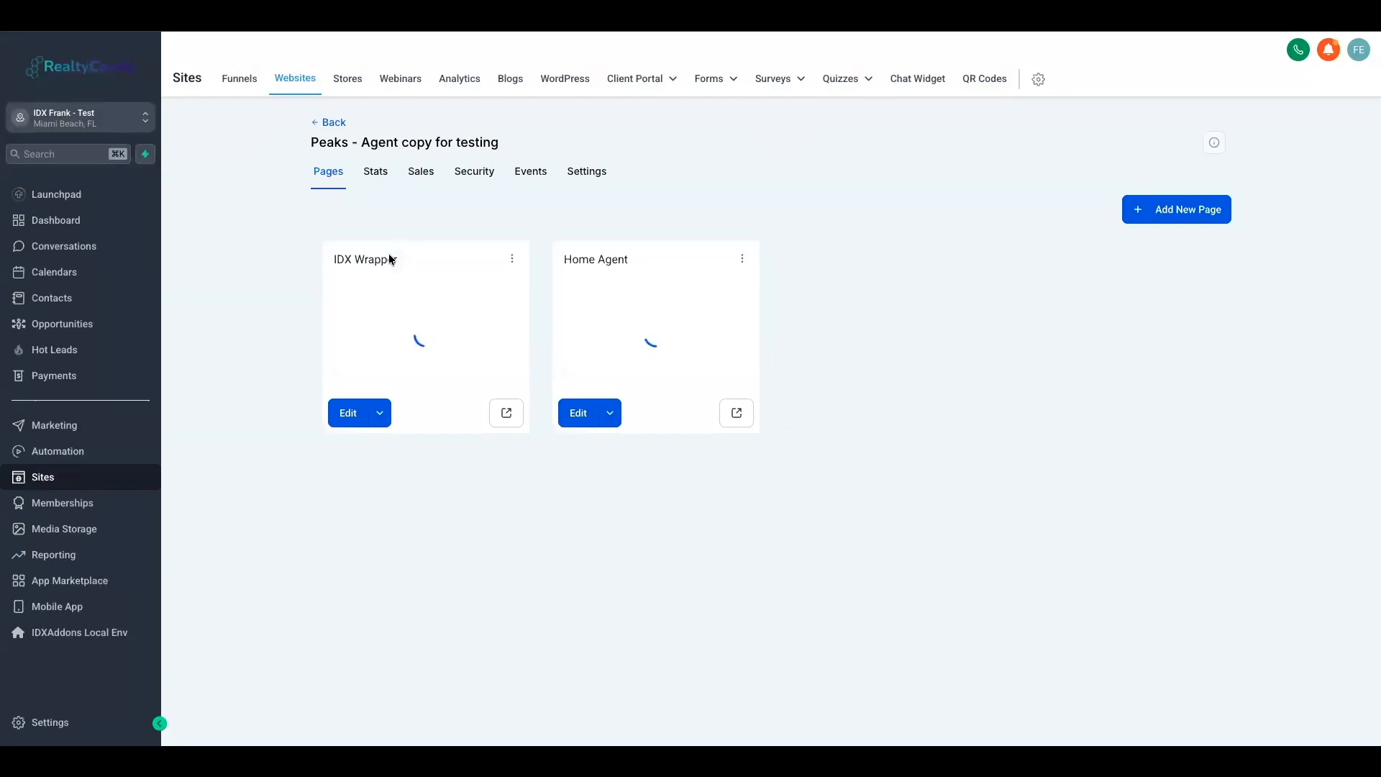
left_click(343, 418)
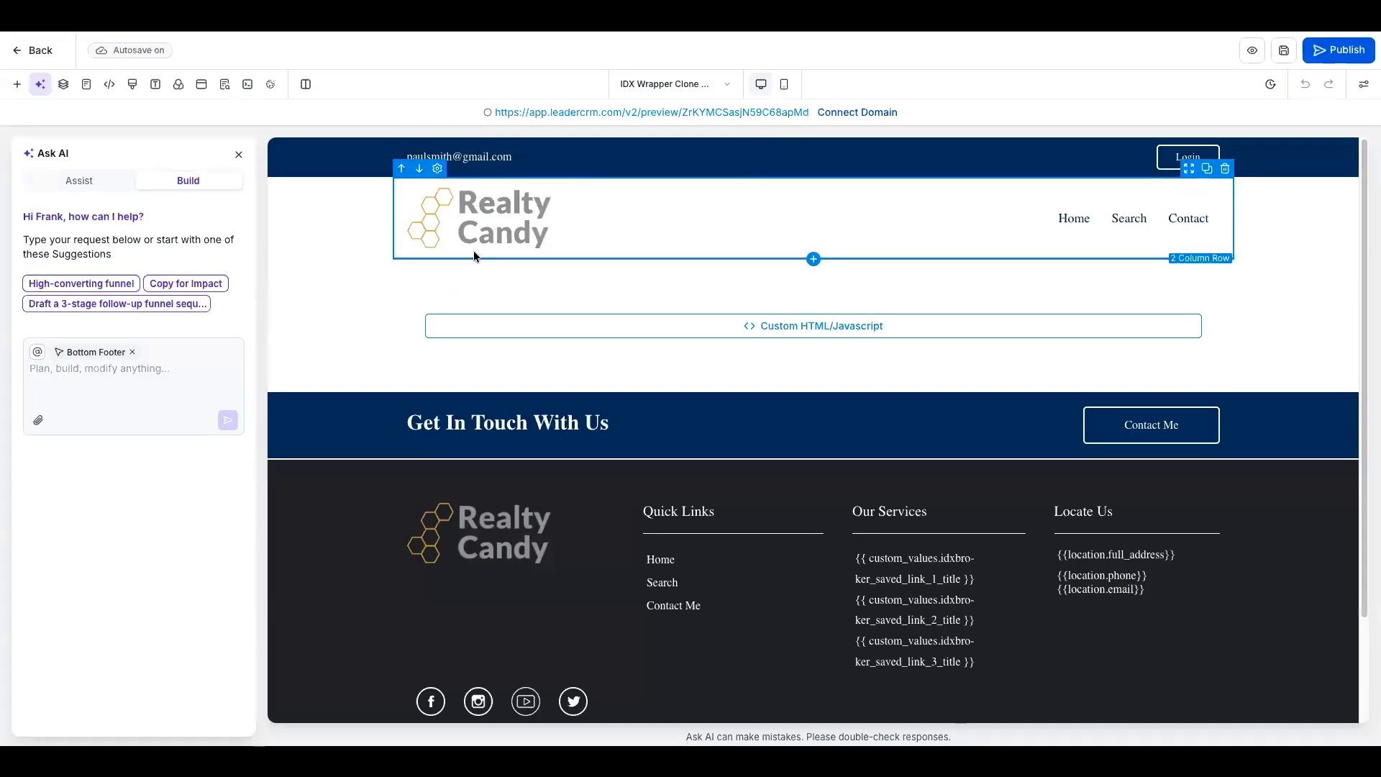
left_click(799, 333)
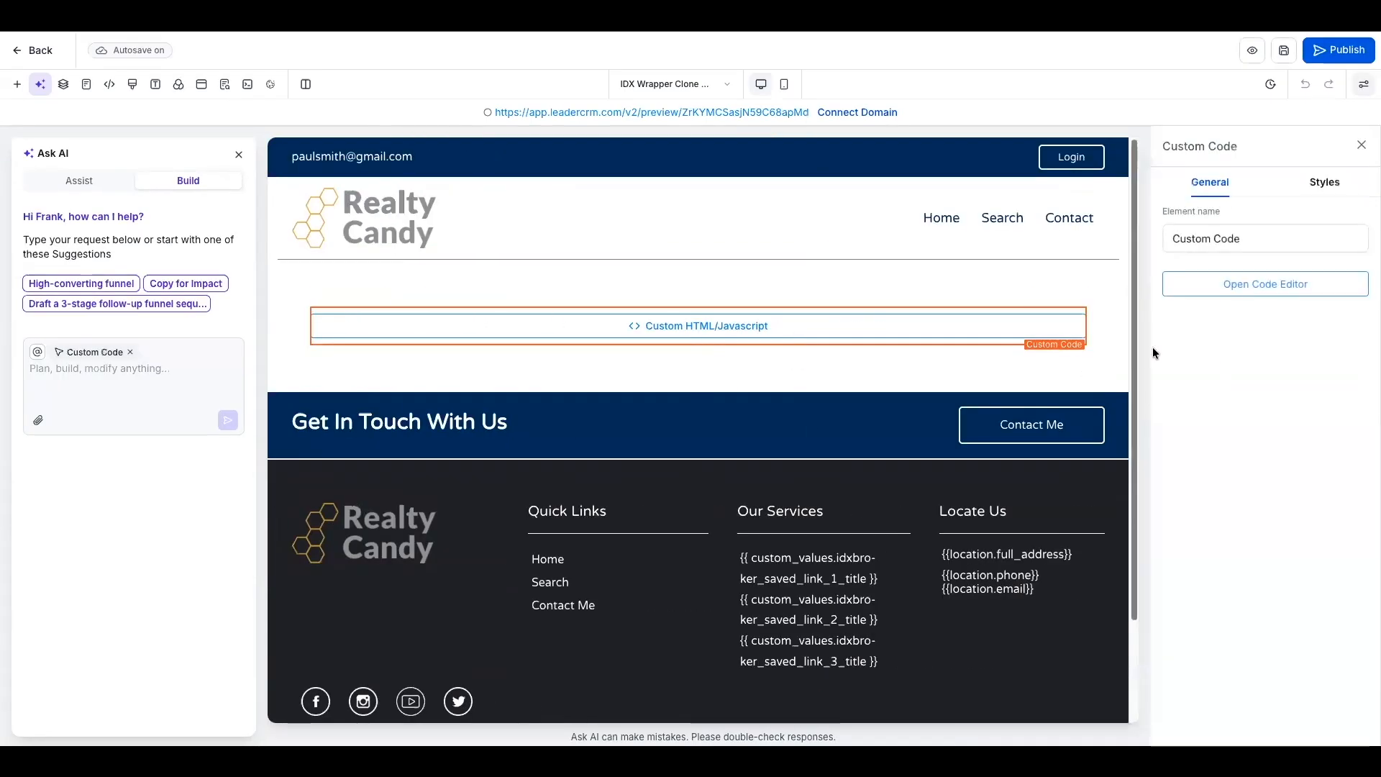
left_click(1249, 288)
double_click(559, 246)
double_click(561, 264)
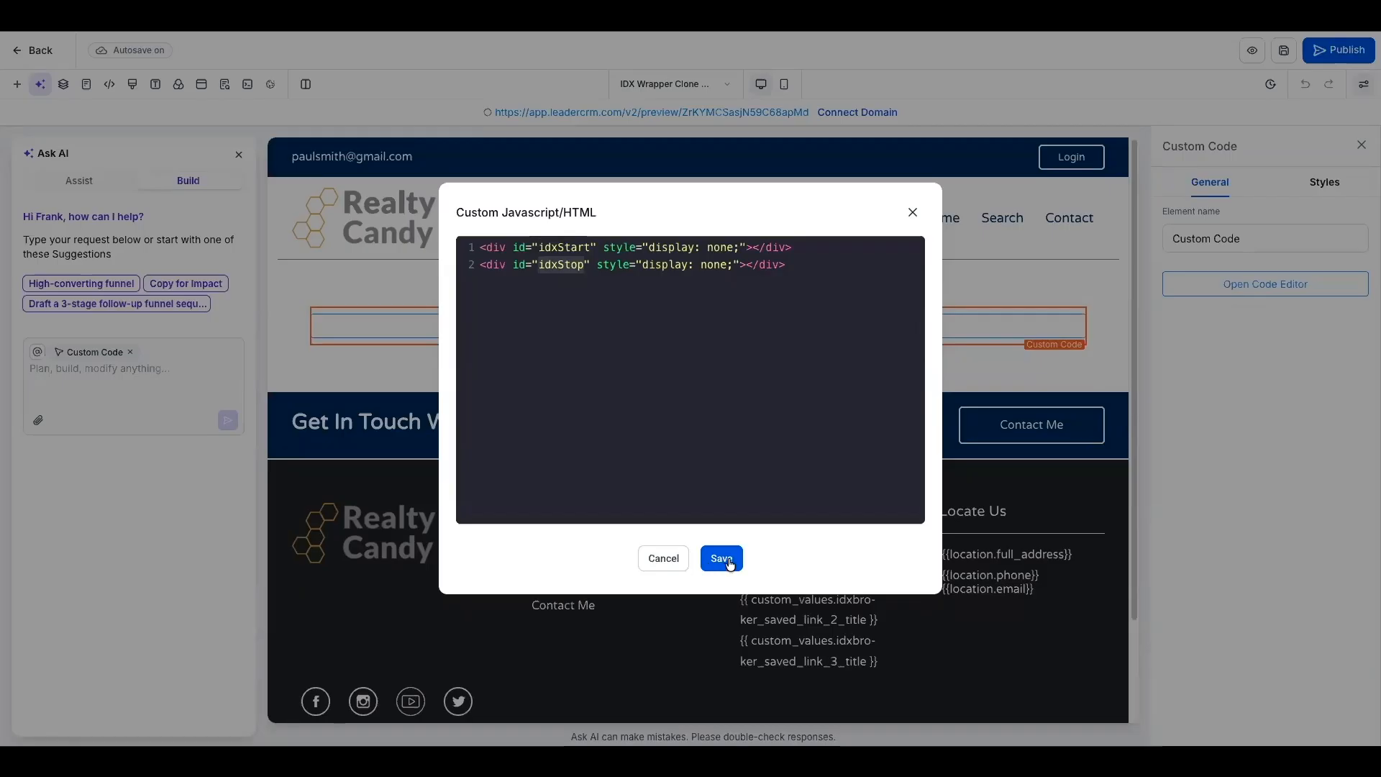
left_click(661, 559)
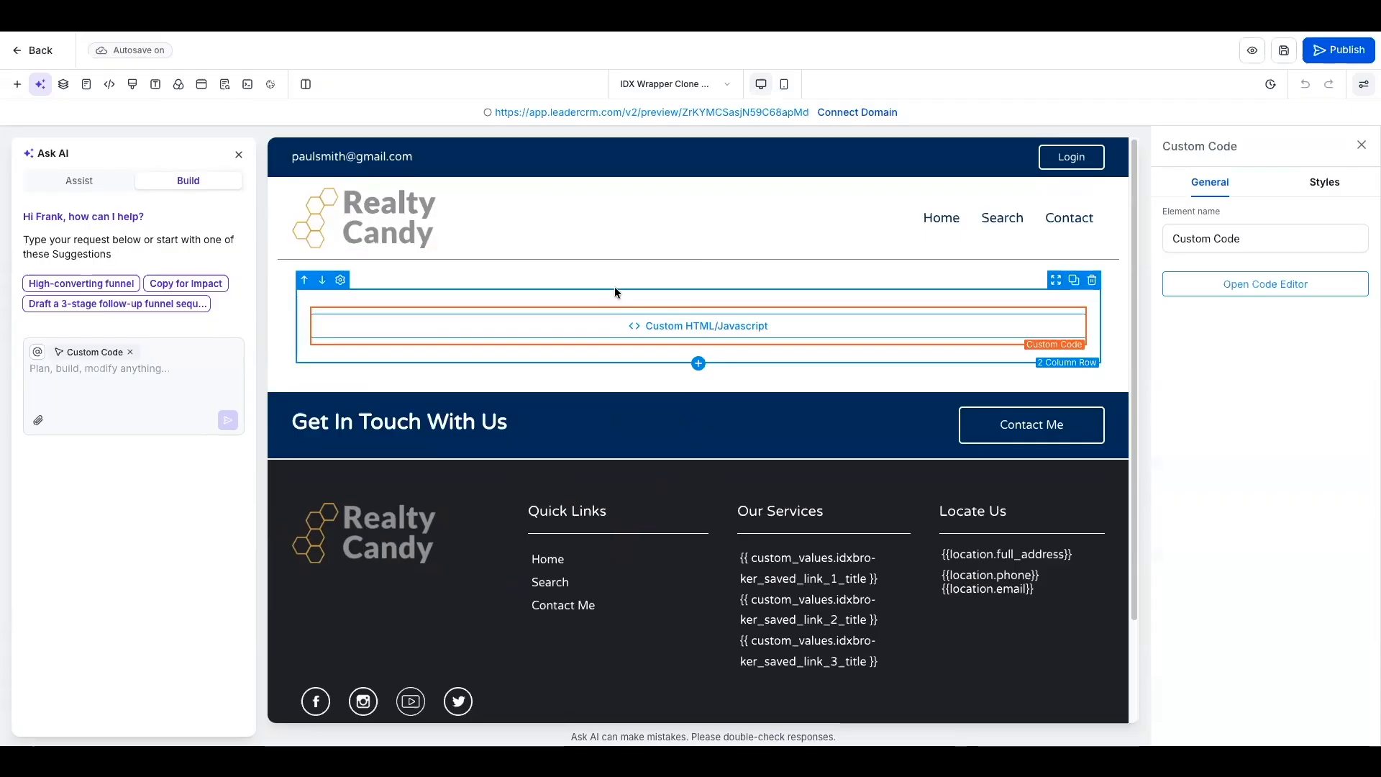
- Copy the wrapper page's preview URL, and open the LeadConnector Agent Wrappers app in IDX Addons by searching for "wrap"
left_click(718, 113)
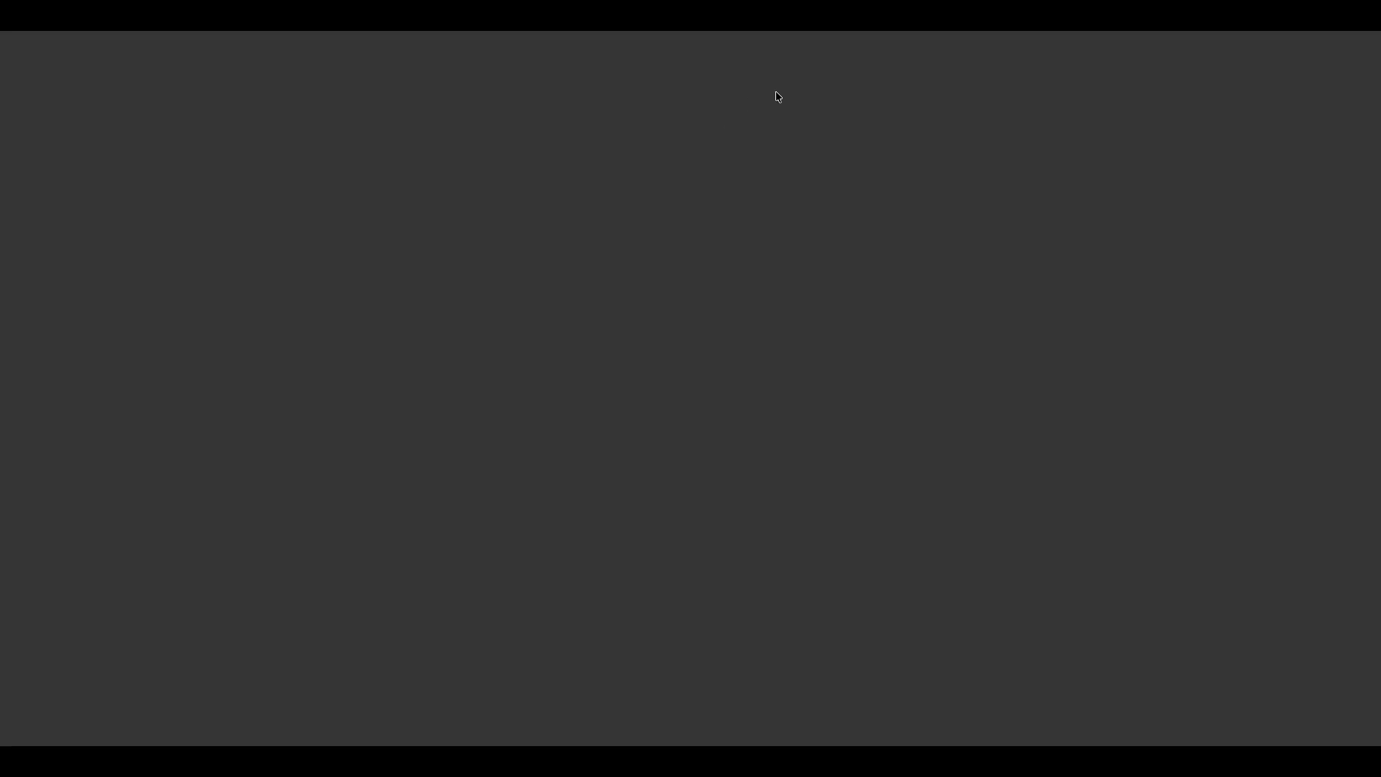
left_click(787, 20)
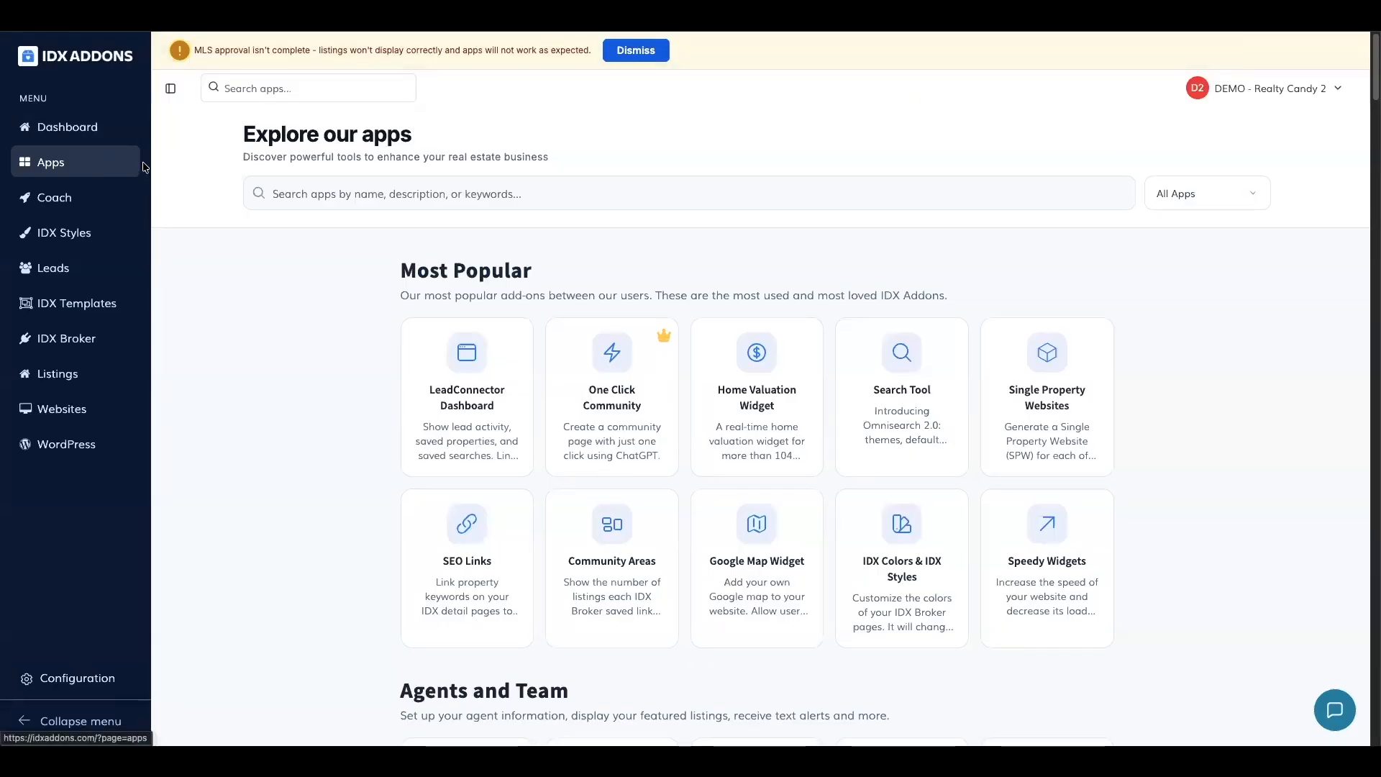
left_click(329, 194)
type("wra")
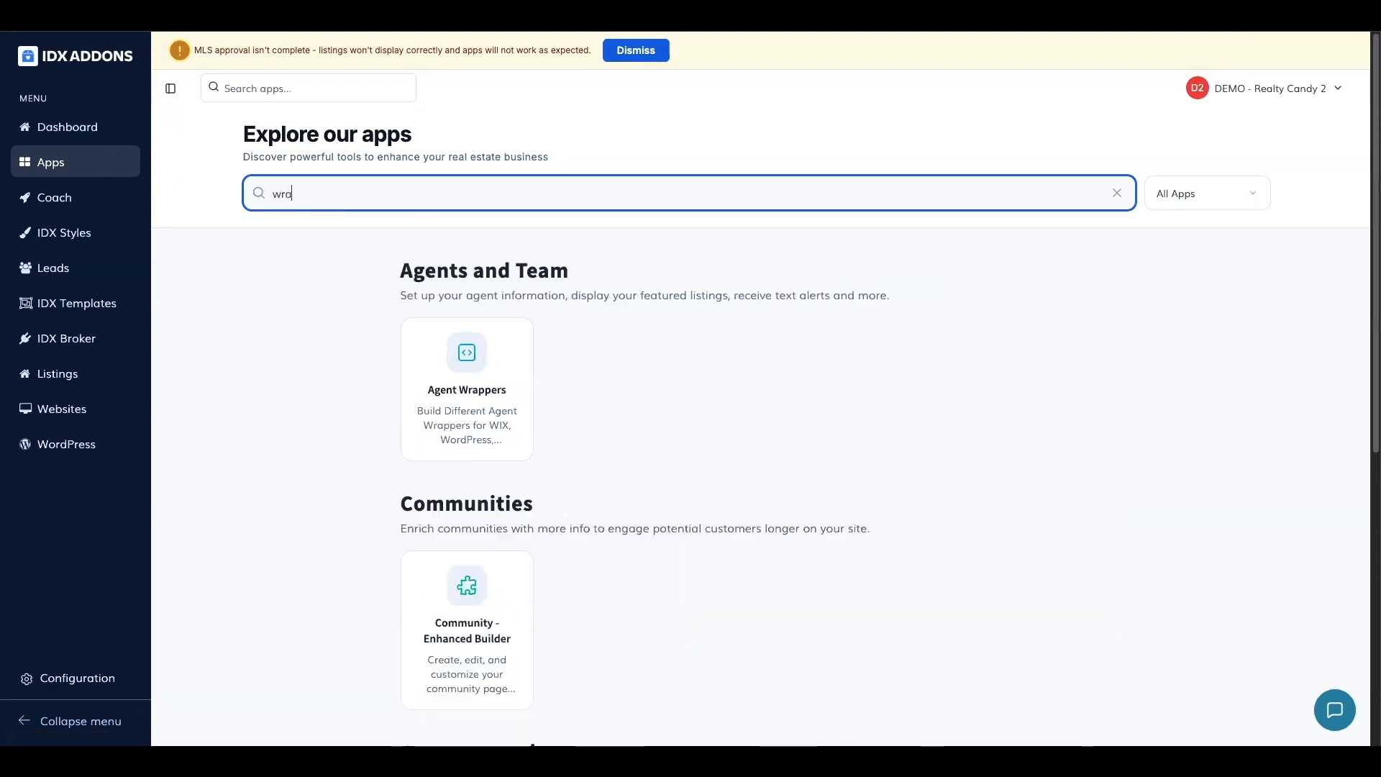
type("p")
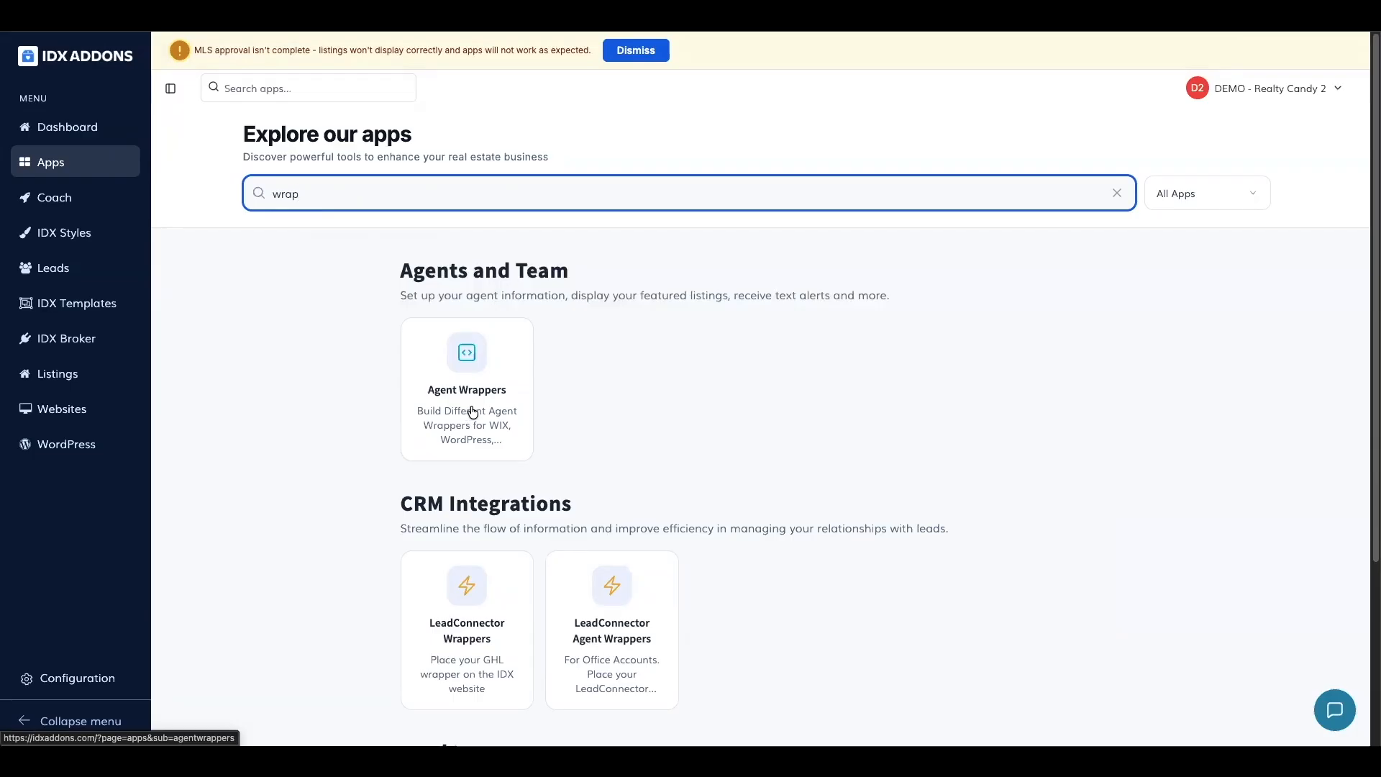
left_click(626, 652)
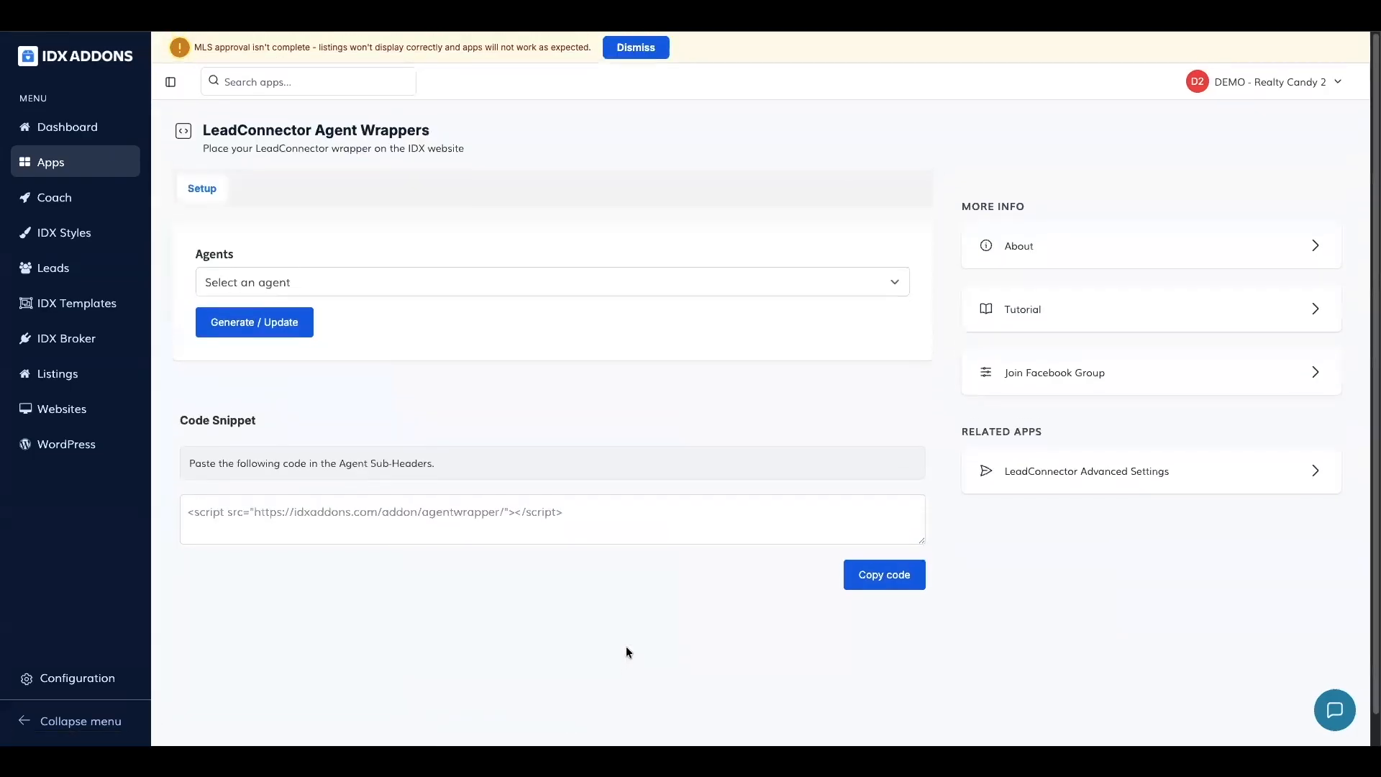
- Generate an agent wrapper for the last agent listed, using the copied wrapper page preview URL
left_click(505, 285)
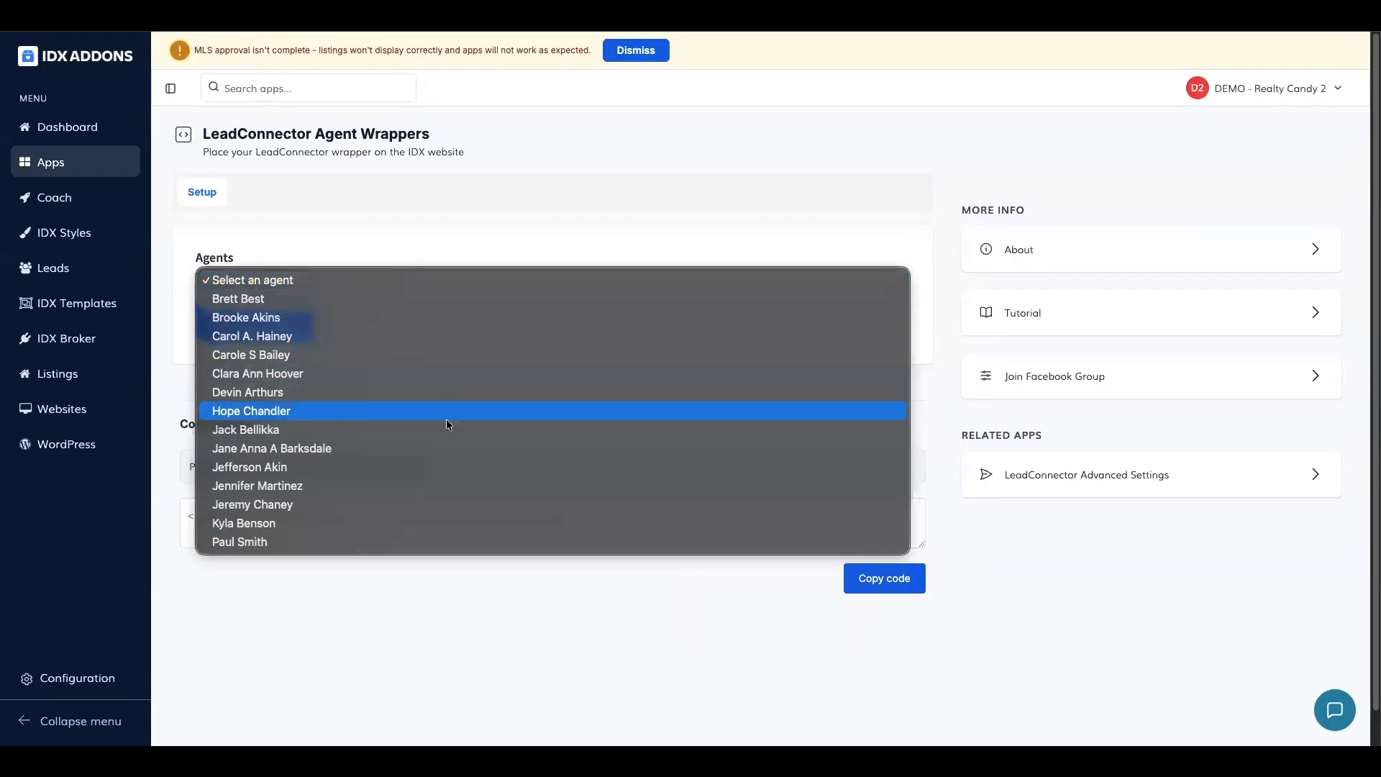
left_click(258, 542)
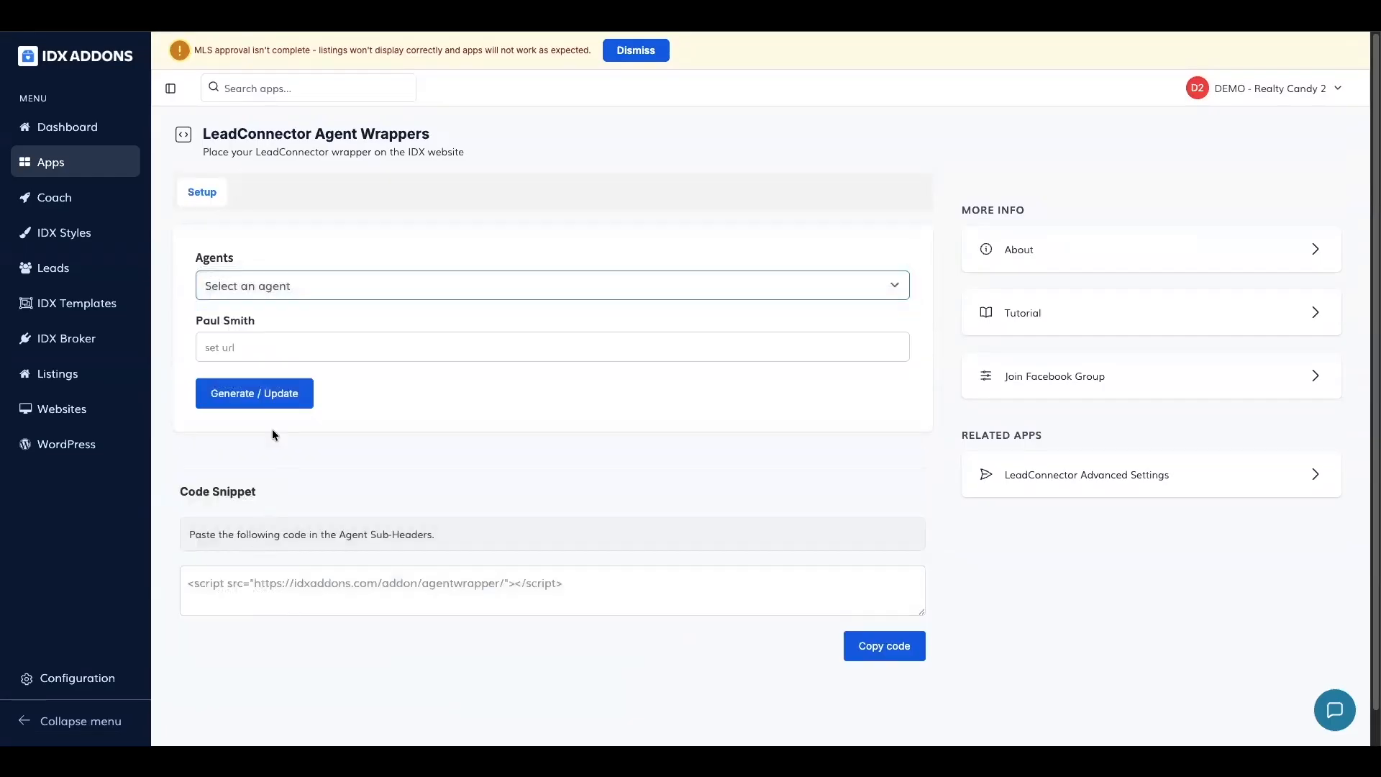
left_click(282, 346)
type("https://app.leadercrm.com/v2/preview/ZrKYMCSasjN59C68apMd?notrack=true")
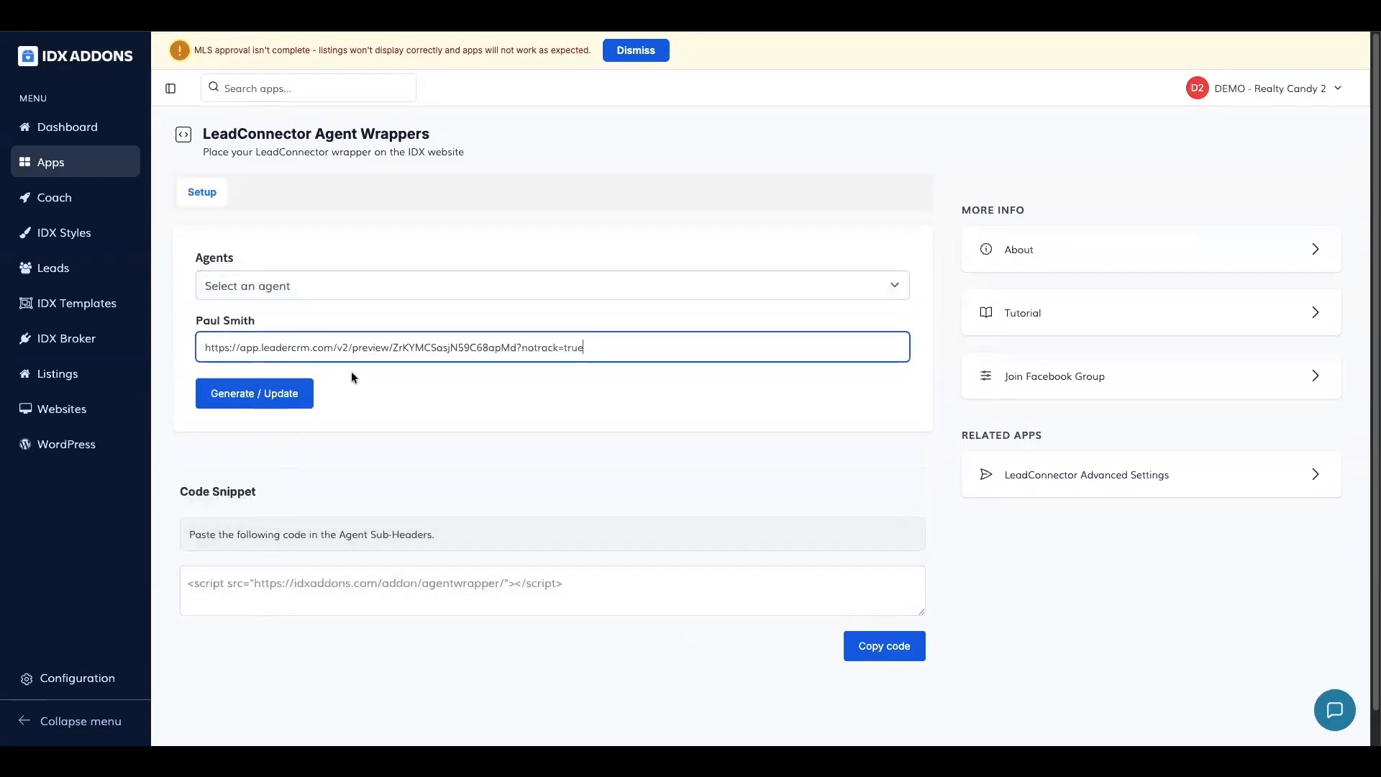
left_click(272, 391)
left_click(277, 397)
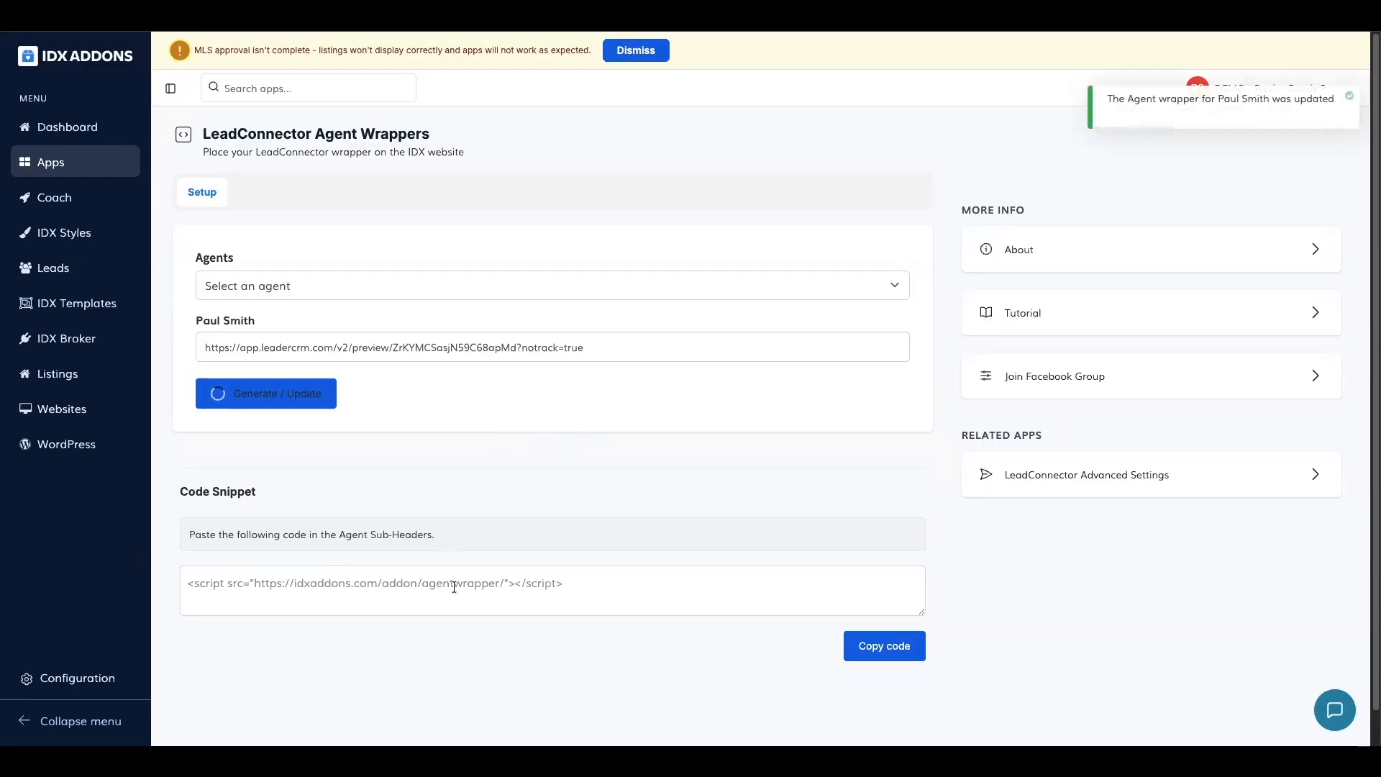
- Copy the agent wrapper code snippet and open the same agent's Sub-Header settings in IDX Broker
left_click(892, 646)
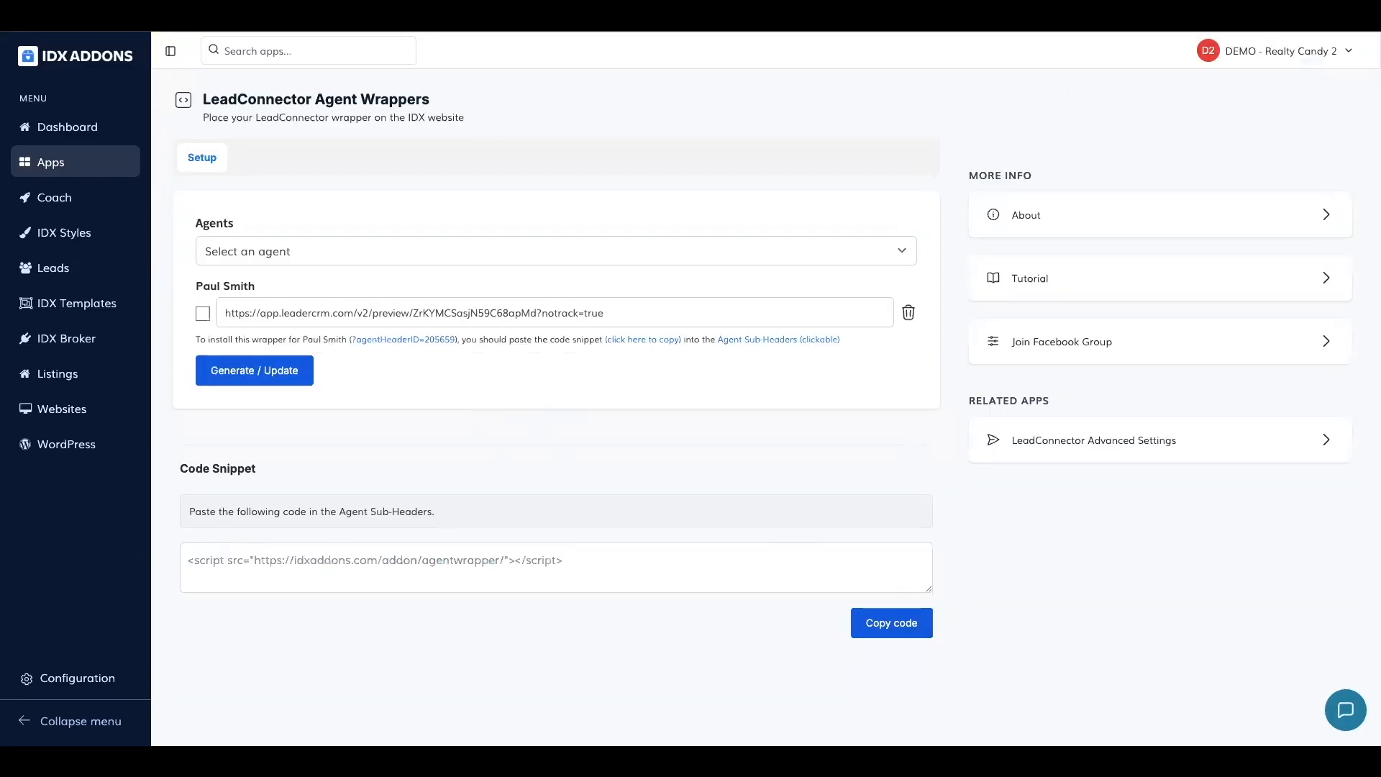
left_click(317, 15)
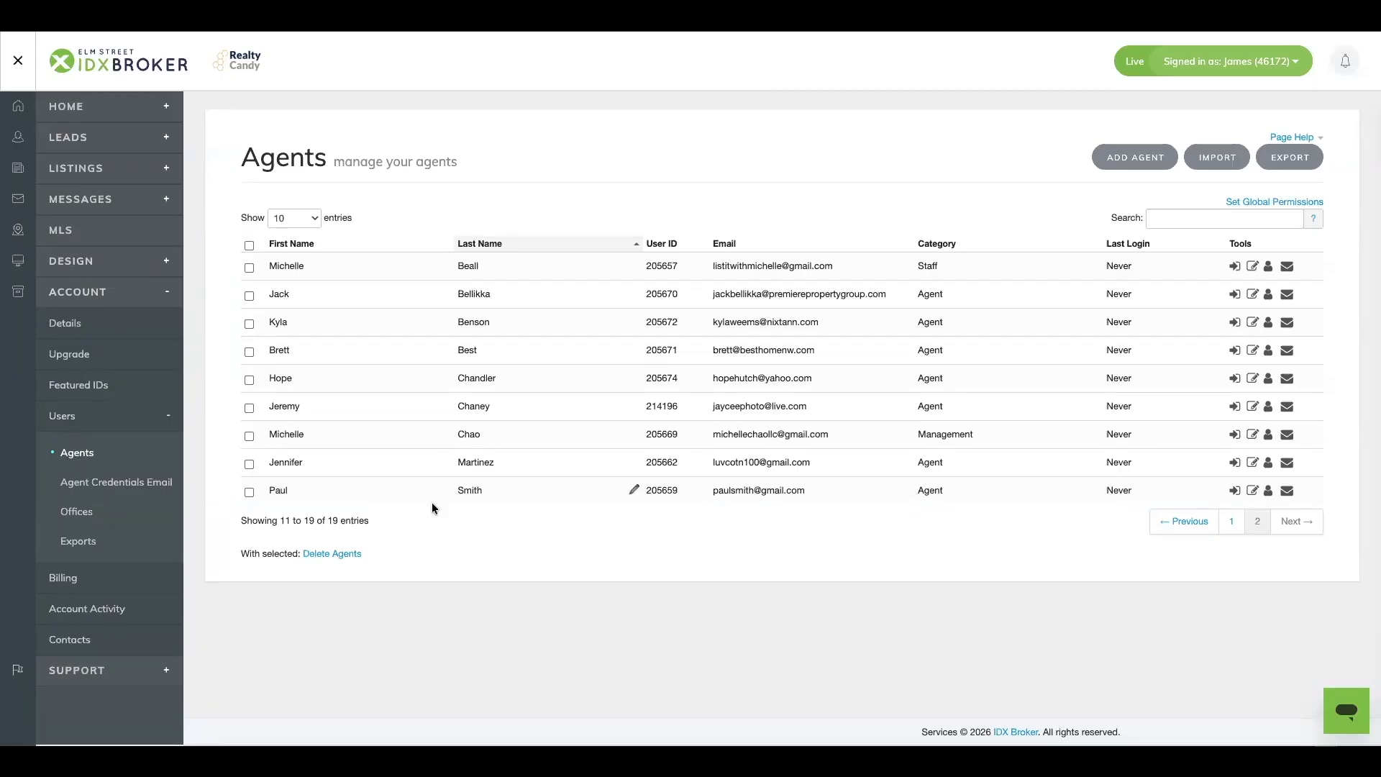
left_click(1251, 494)
left_click(481, 220)
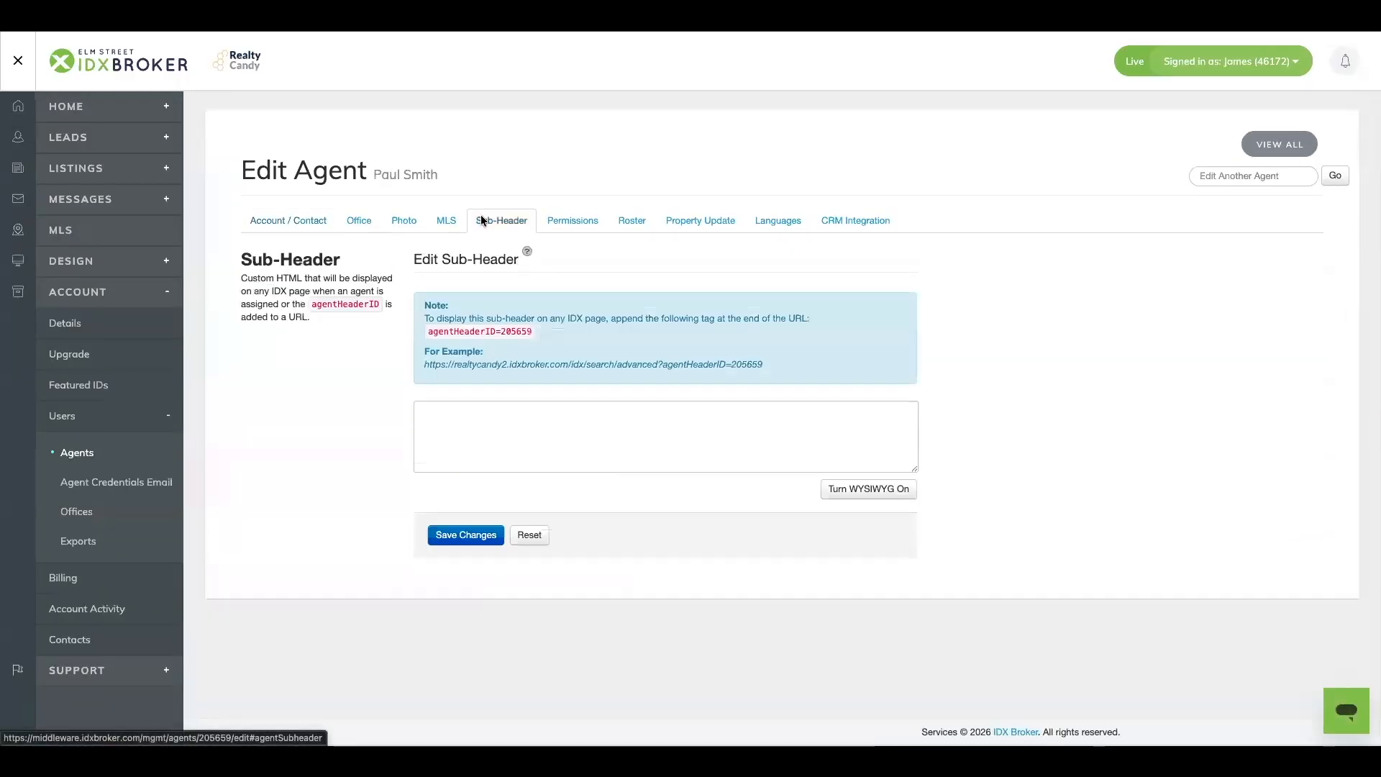
left_click(627, 430)
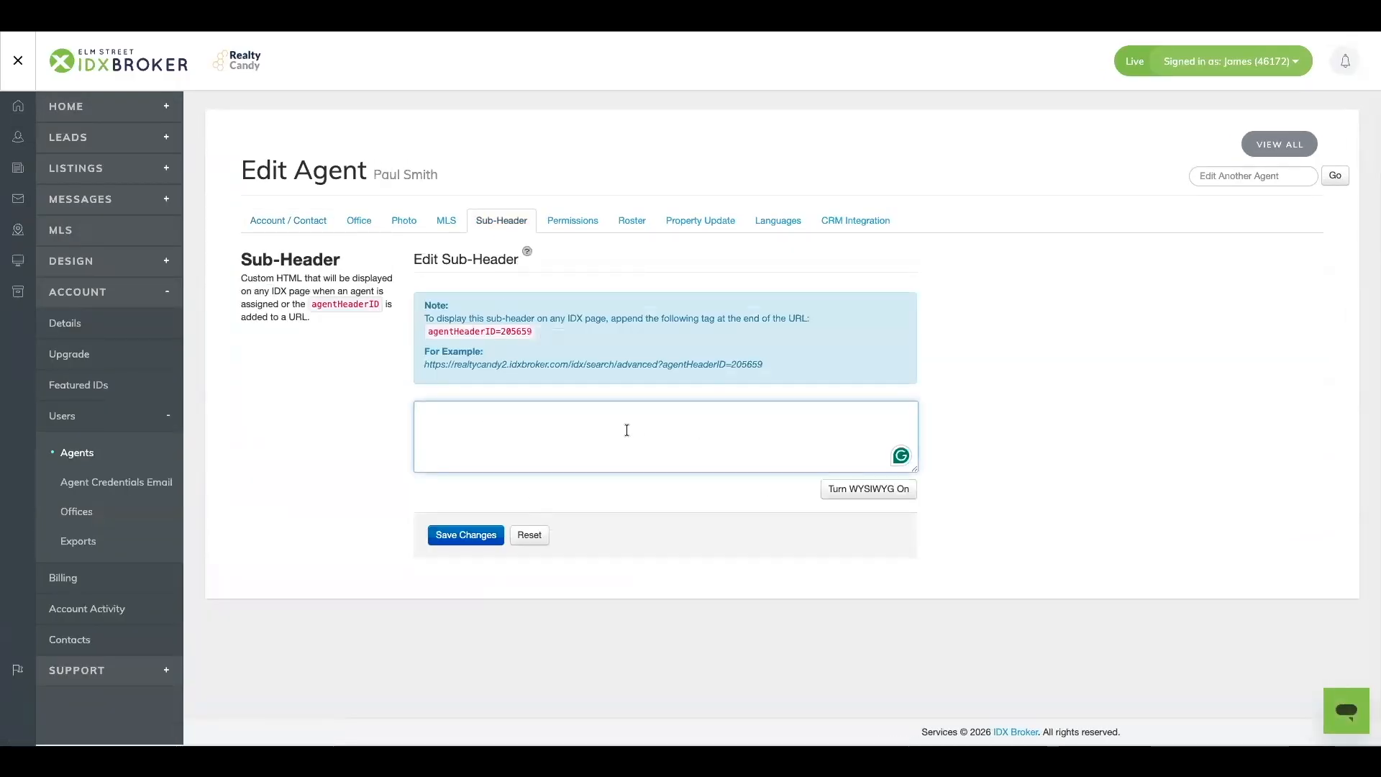
left_click(870, 492)
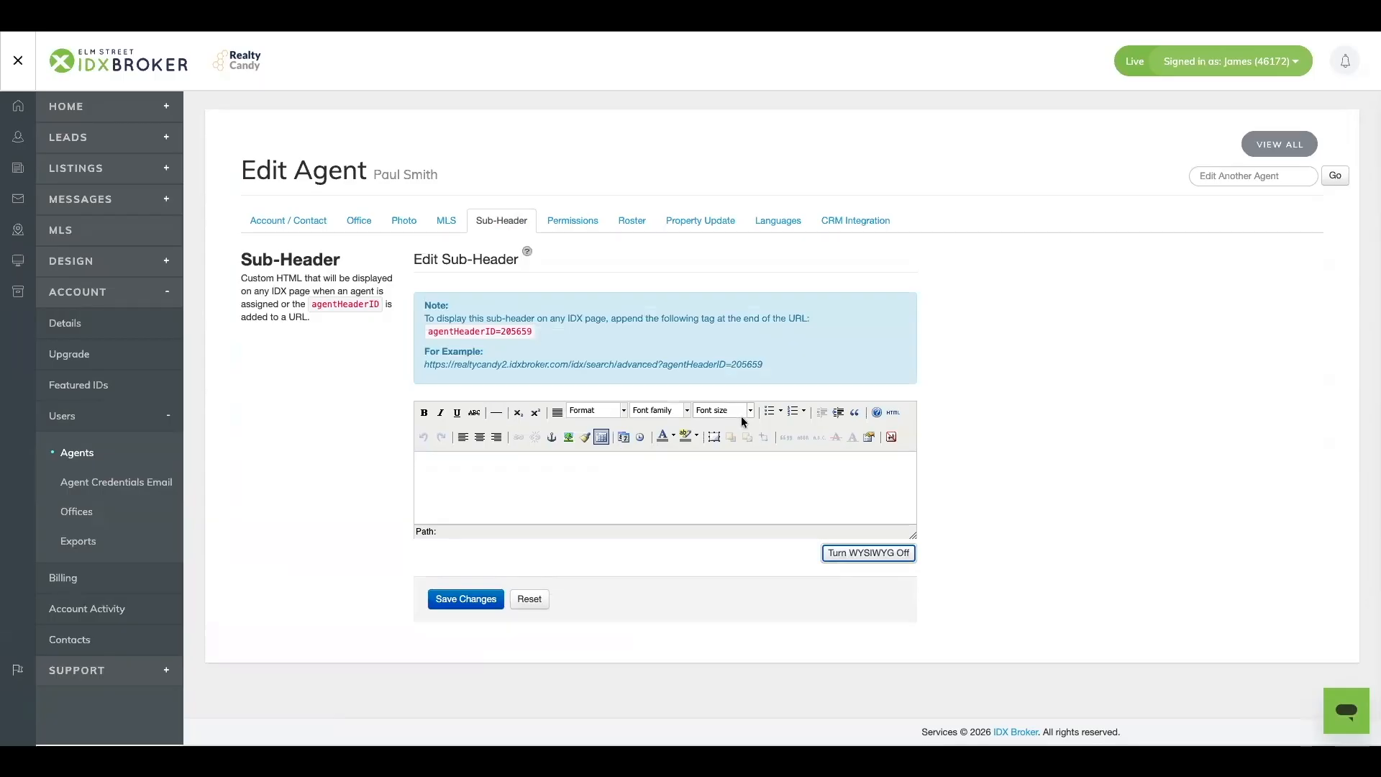
left_click(868, 554)
left_click(434, 425)
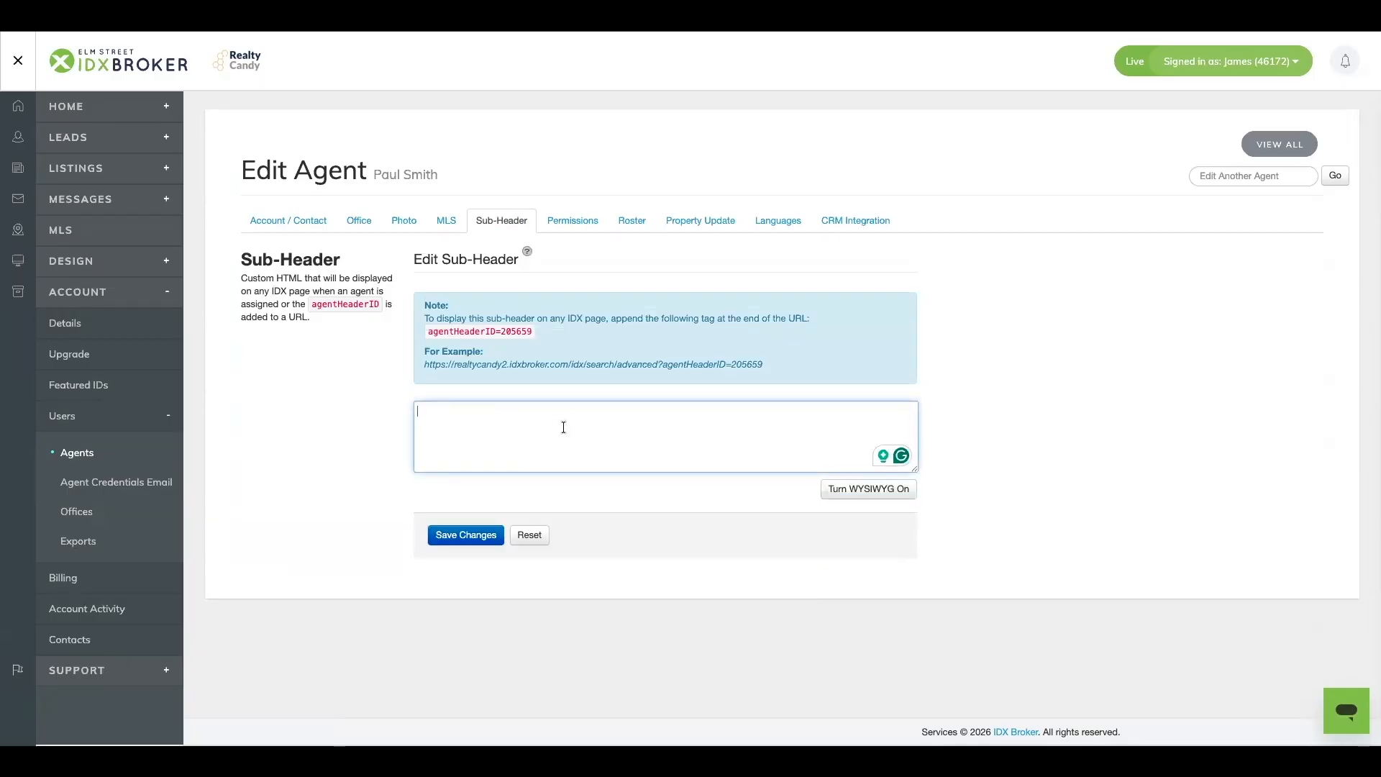
key("ctrl+v")
left_click(441, 540)
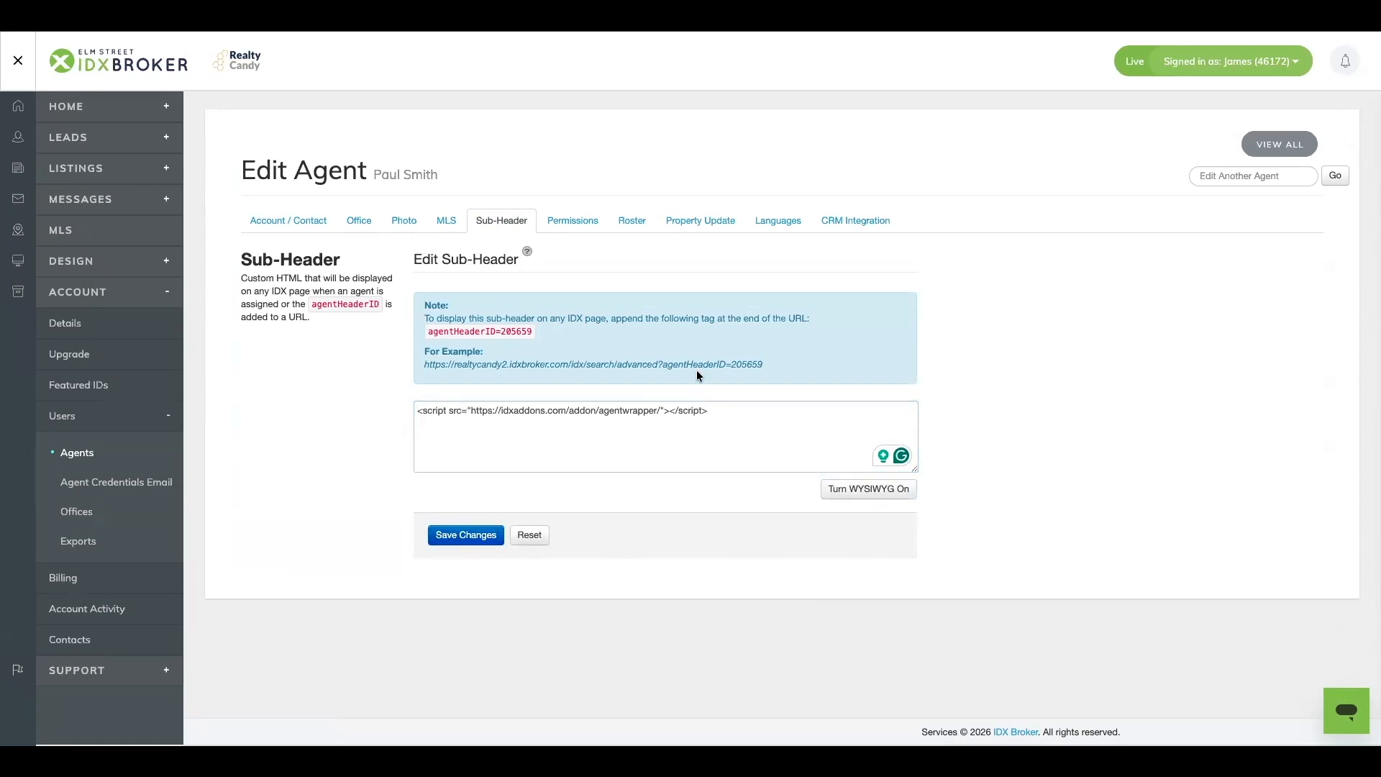
- Select the agentHeaderID parameter at the end of the example URL in the sub-header note
left_click_drag(425, 355, 764, 365)
left_click(760, 364)
left_click_drag(672, 366, 765, 367)
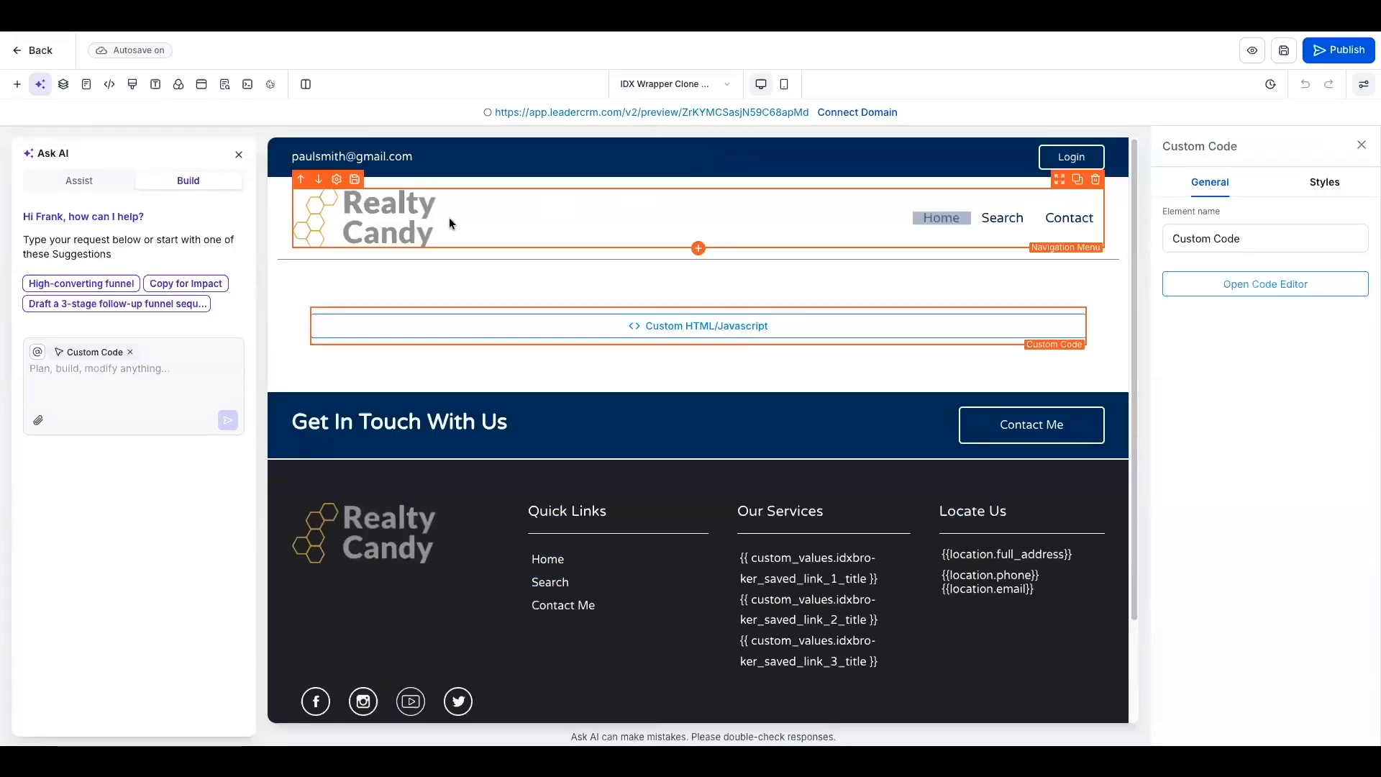
- Append the copied ?agentHeaderID parameter to the URL of the navigation menu's Search item and submit it
left_click(972, 227)
left_click(1343, 367)
left_click(646, 425)
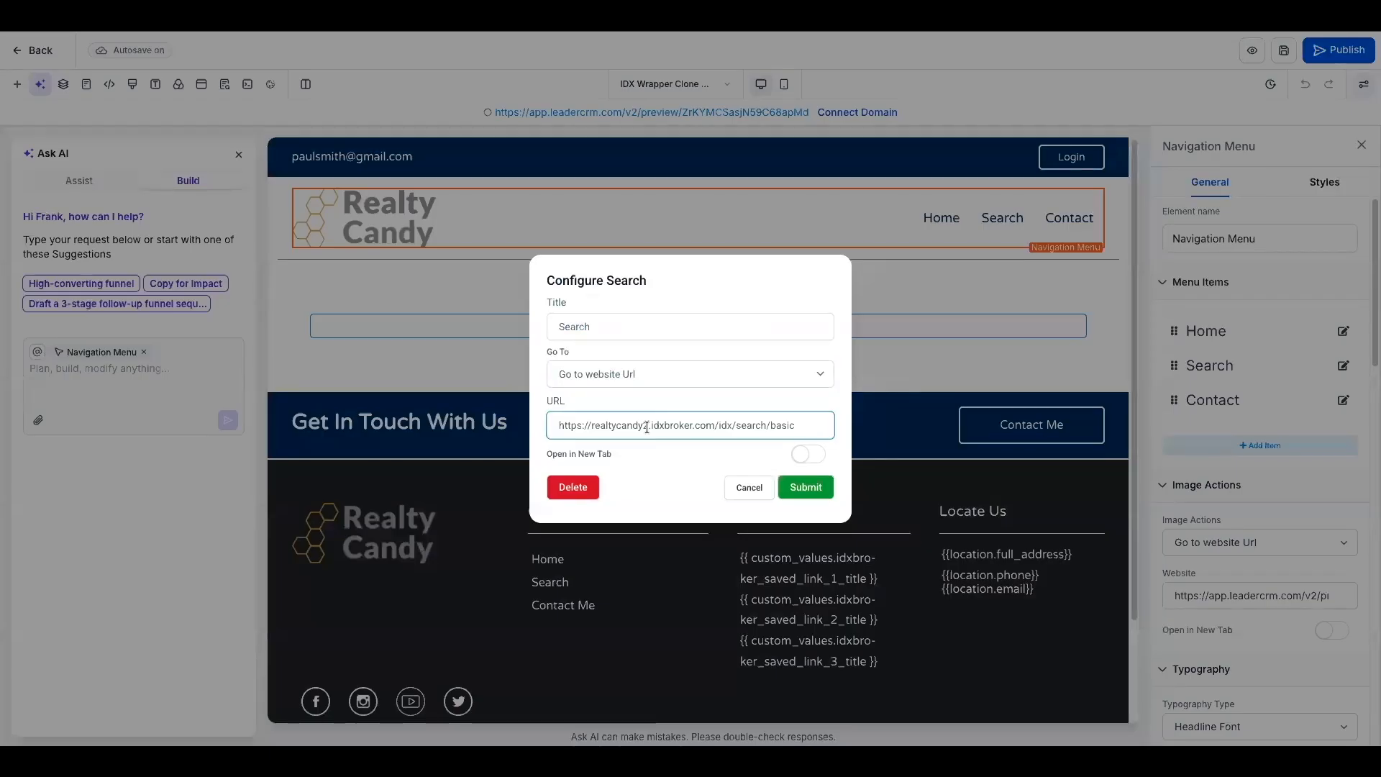
key("ctrl+v")
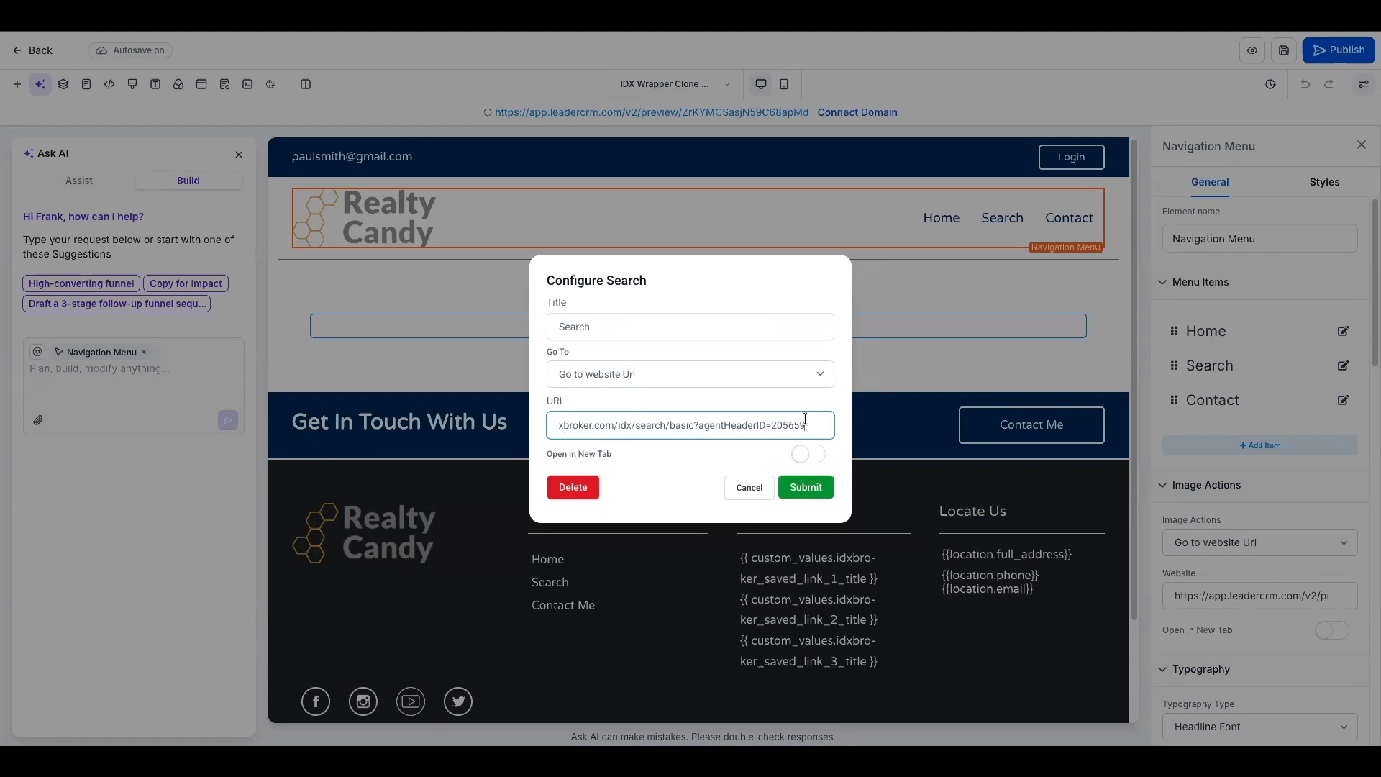
left_click(802, 488)
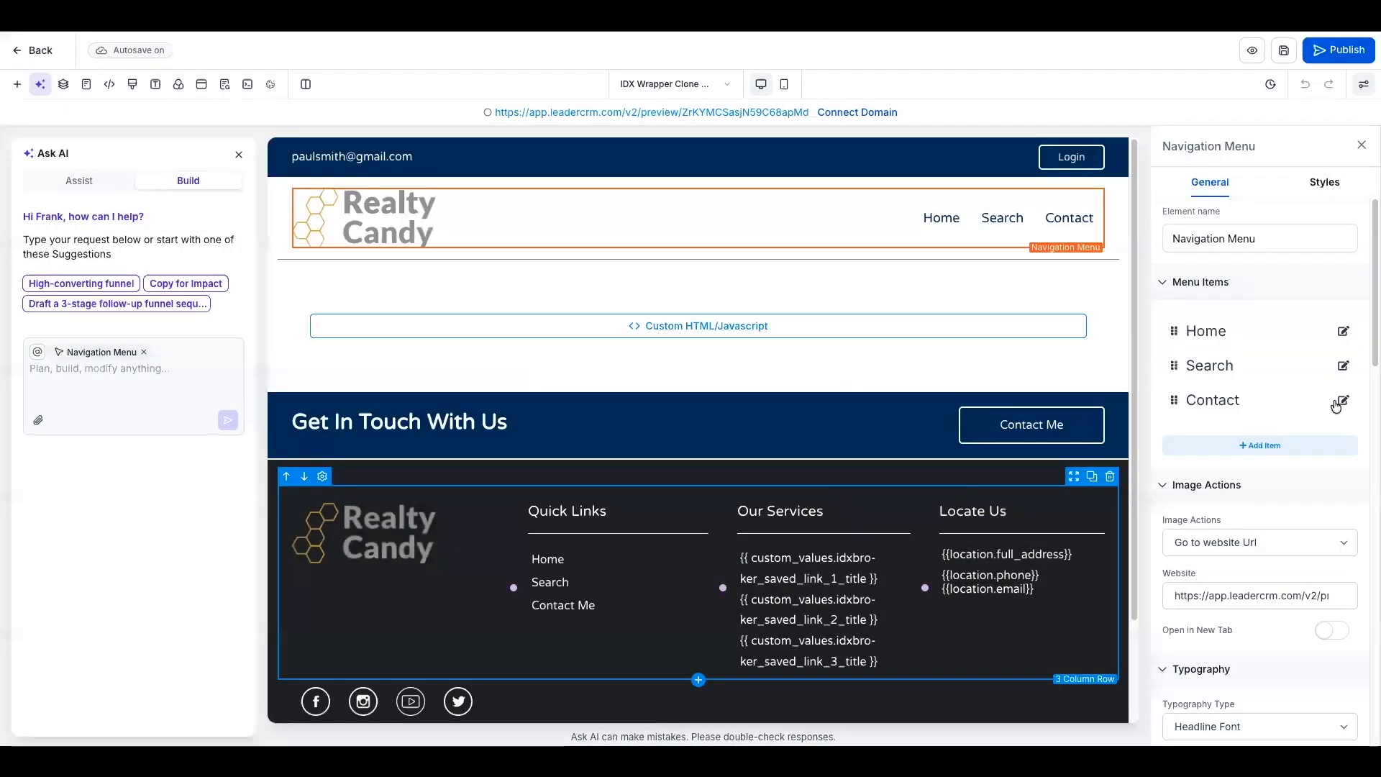
- Append the same ?agentHeaderID parameter to the Contact menu item's URL, submit it and save the wrapper page
left_click(1339, 402)
double_click(676, 425)
left_click(787, 426)
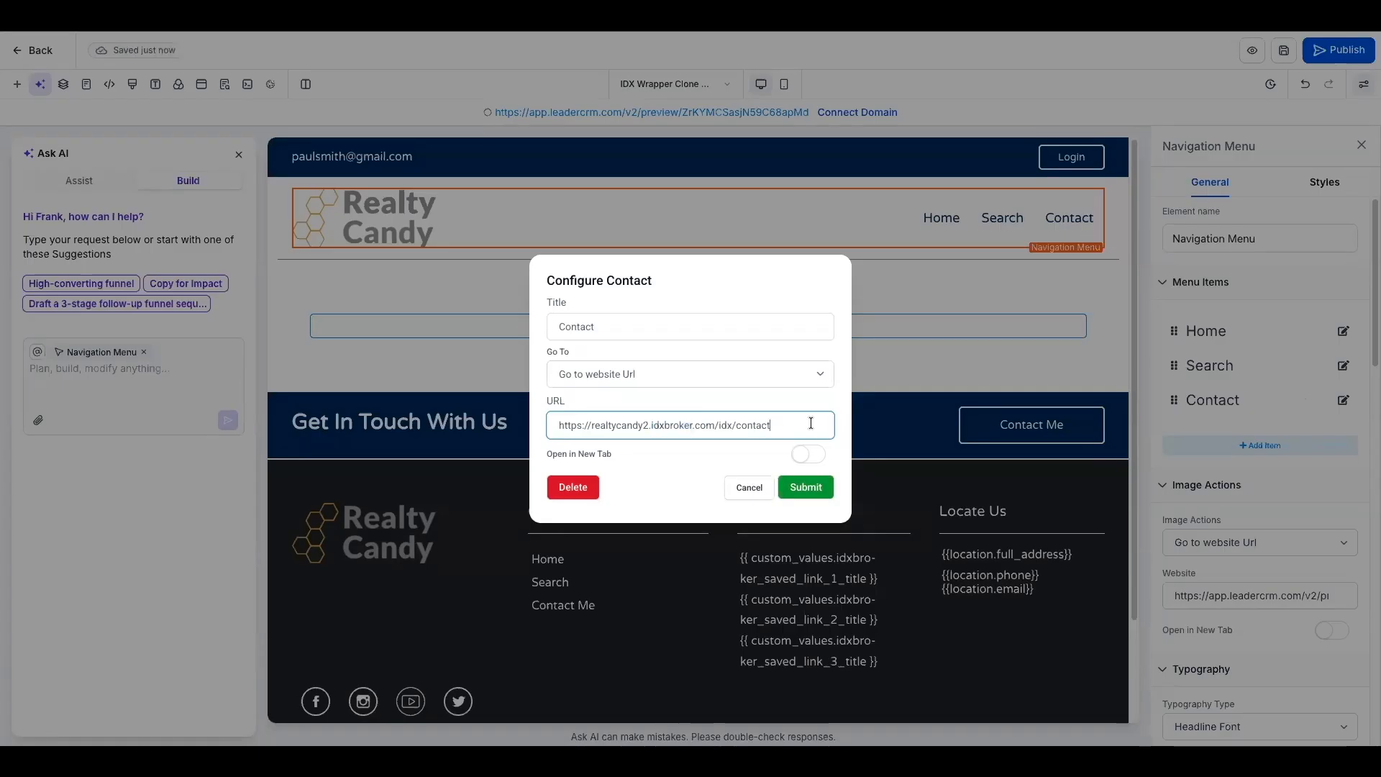
key("ctrl+v")
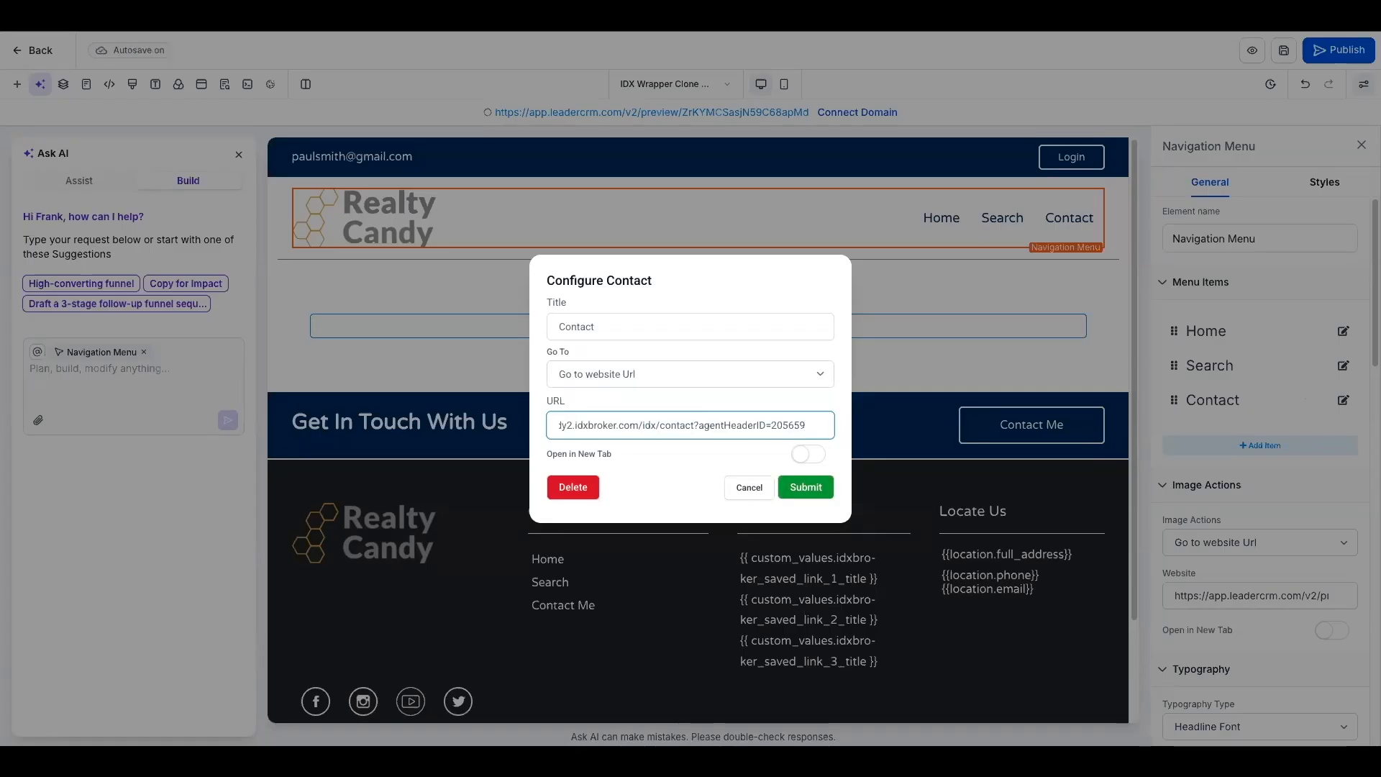
left_click(813, 489)
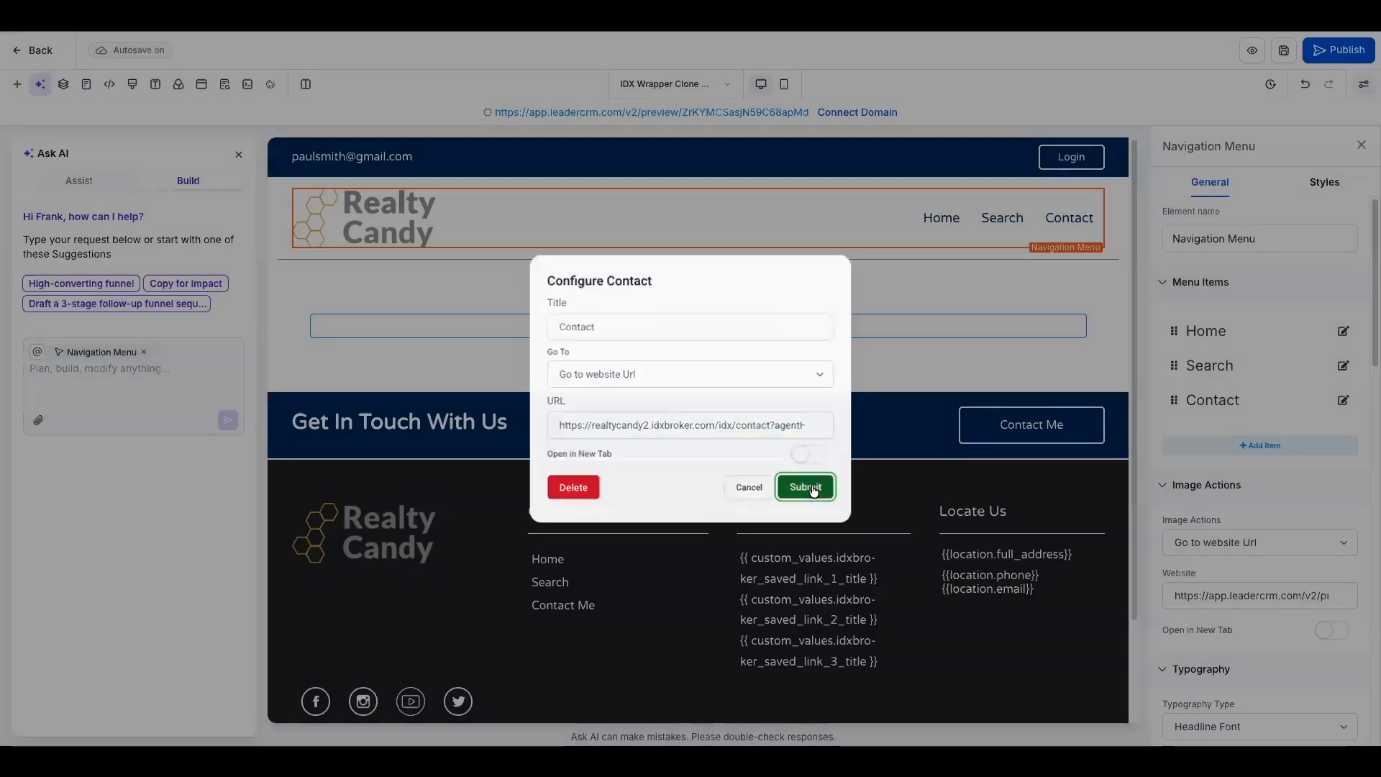
left_click(1285, 51)
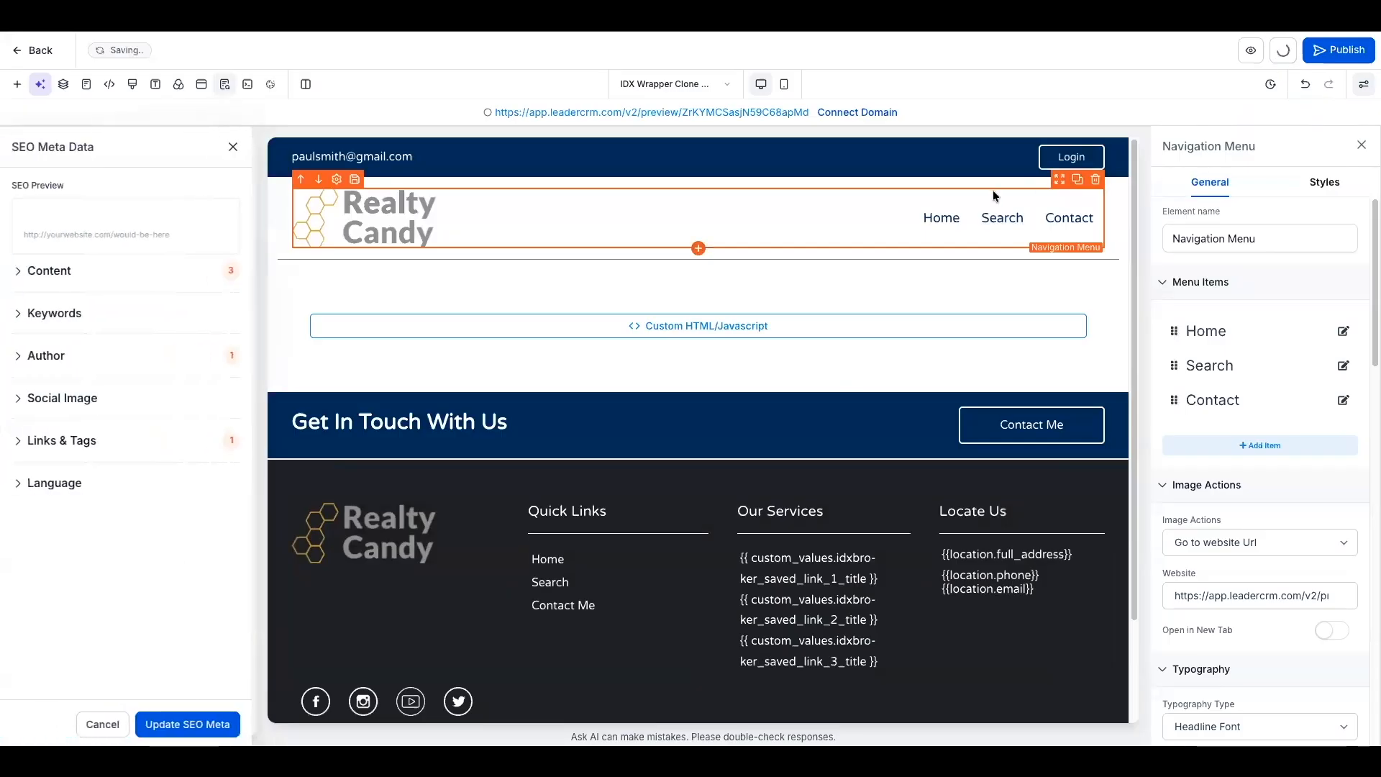
- Switch to the Home Agent Clone page and select the custom code element in the Find Your Dream Home banner
left_click(706, 84)
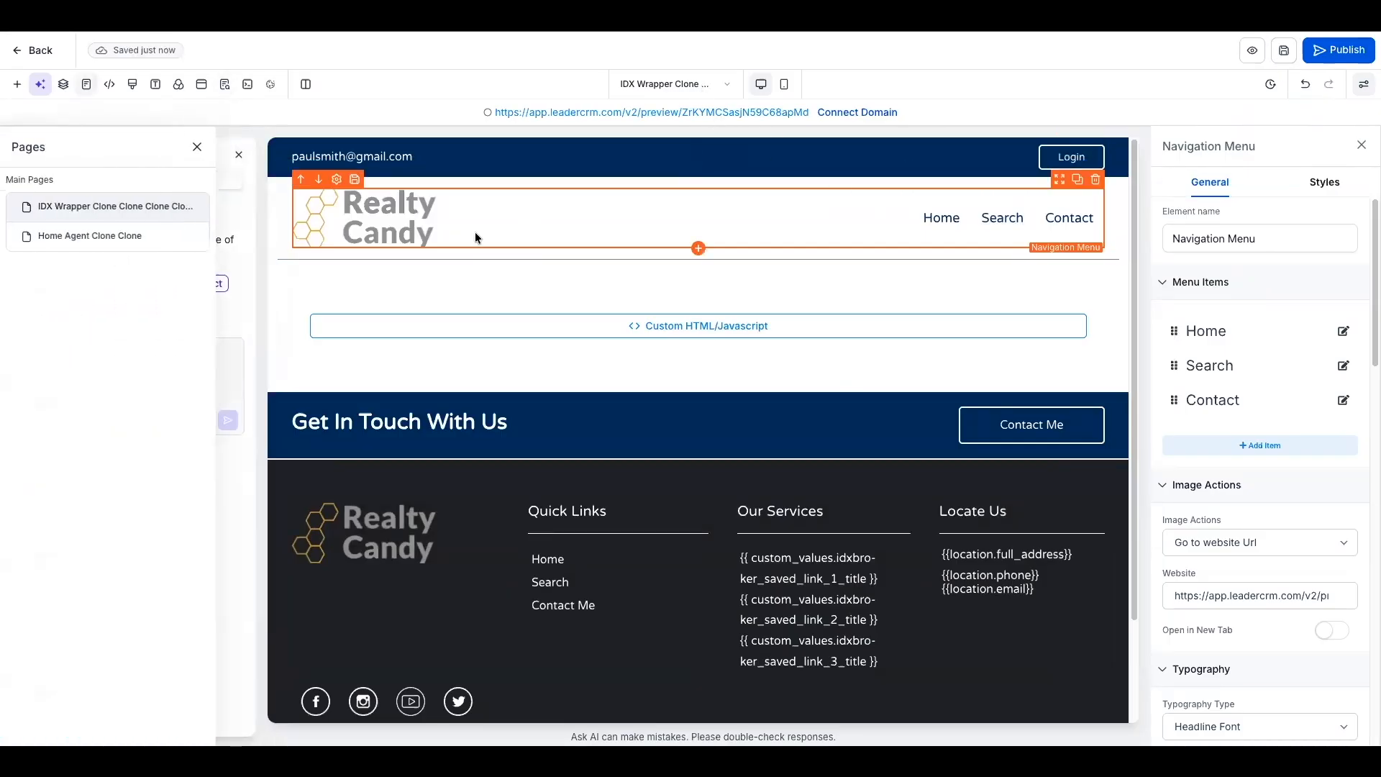
left_click(136, 238)
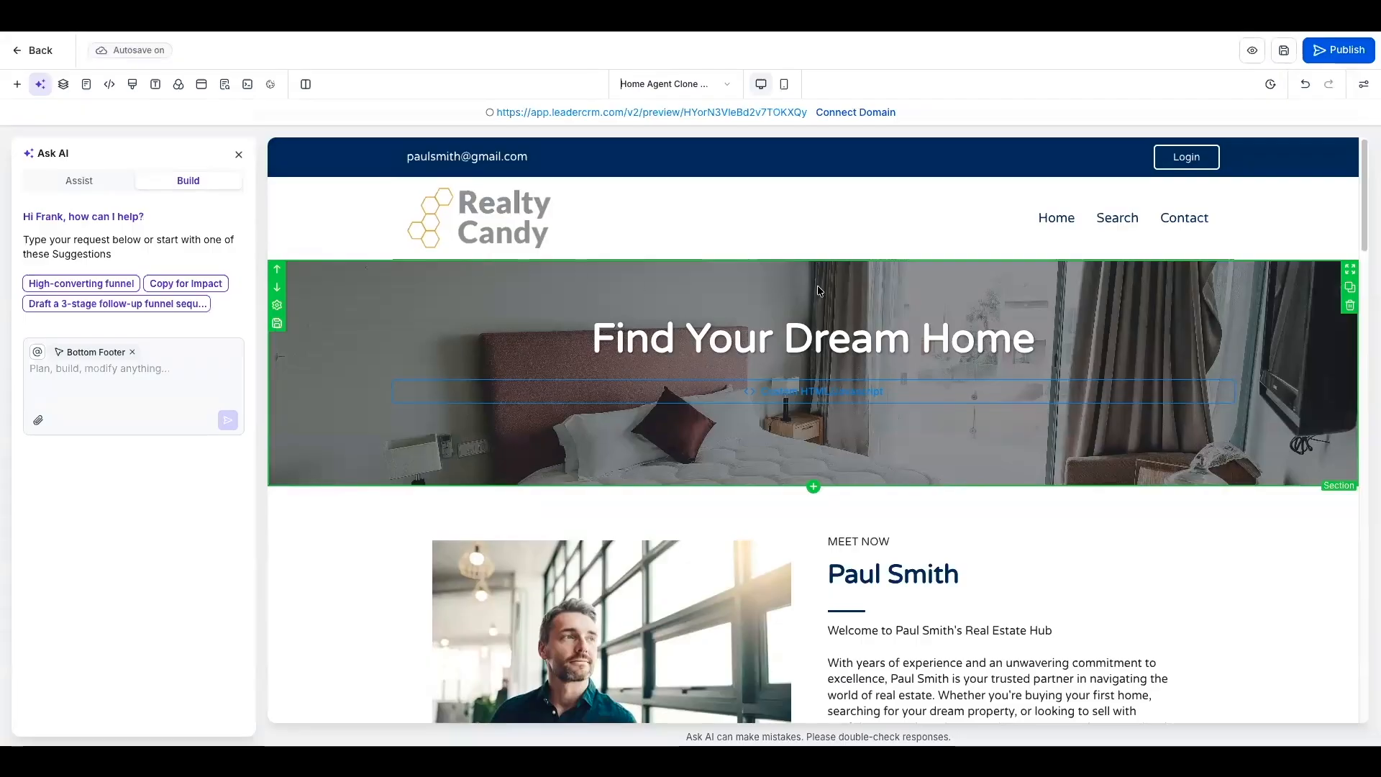
left_click(832, 400)
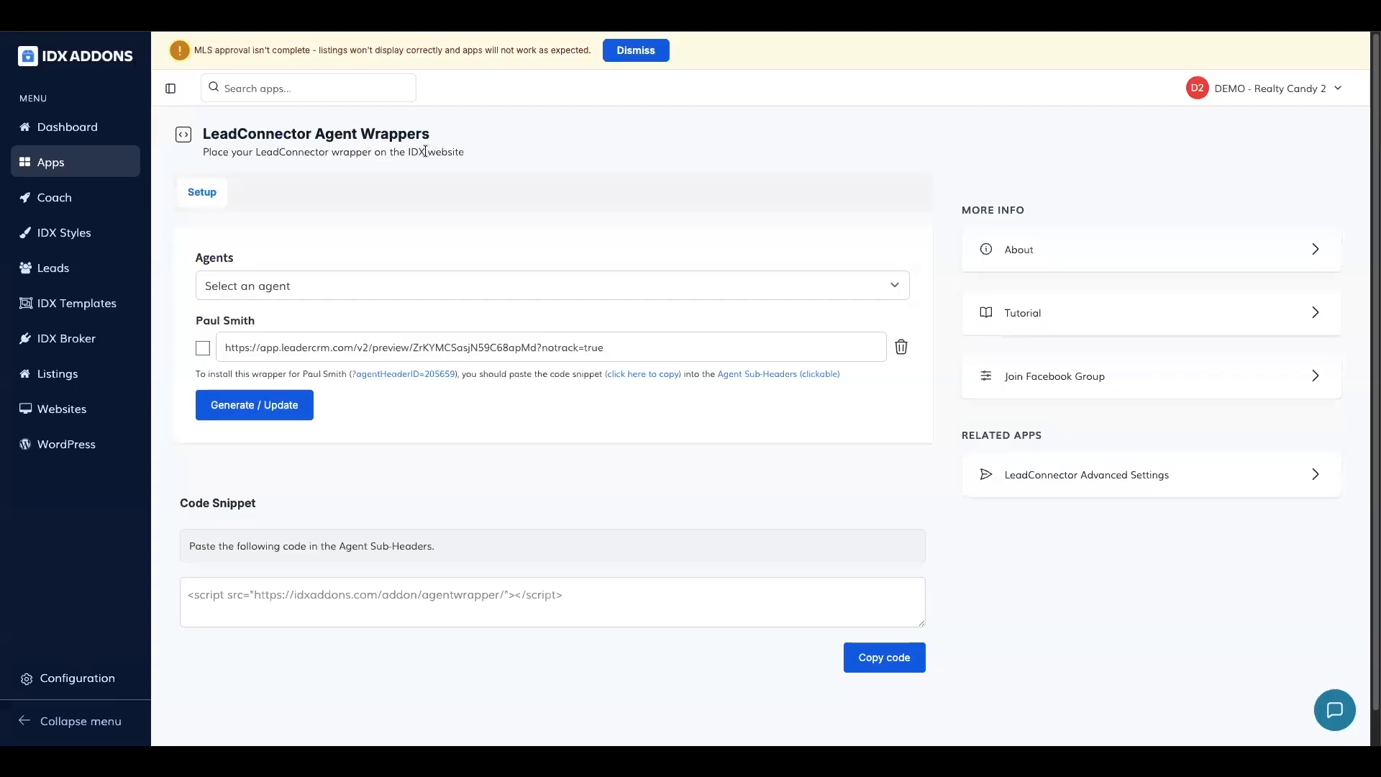
- In IDX Addons, search the apps for "search" and open the Search Tool app
left_click(90, 168)
left_click(429, 165)
type("search")
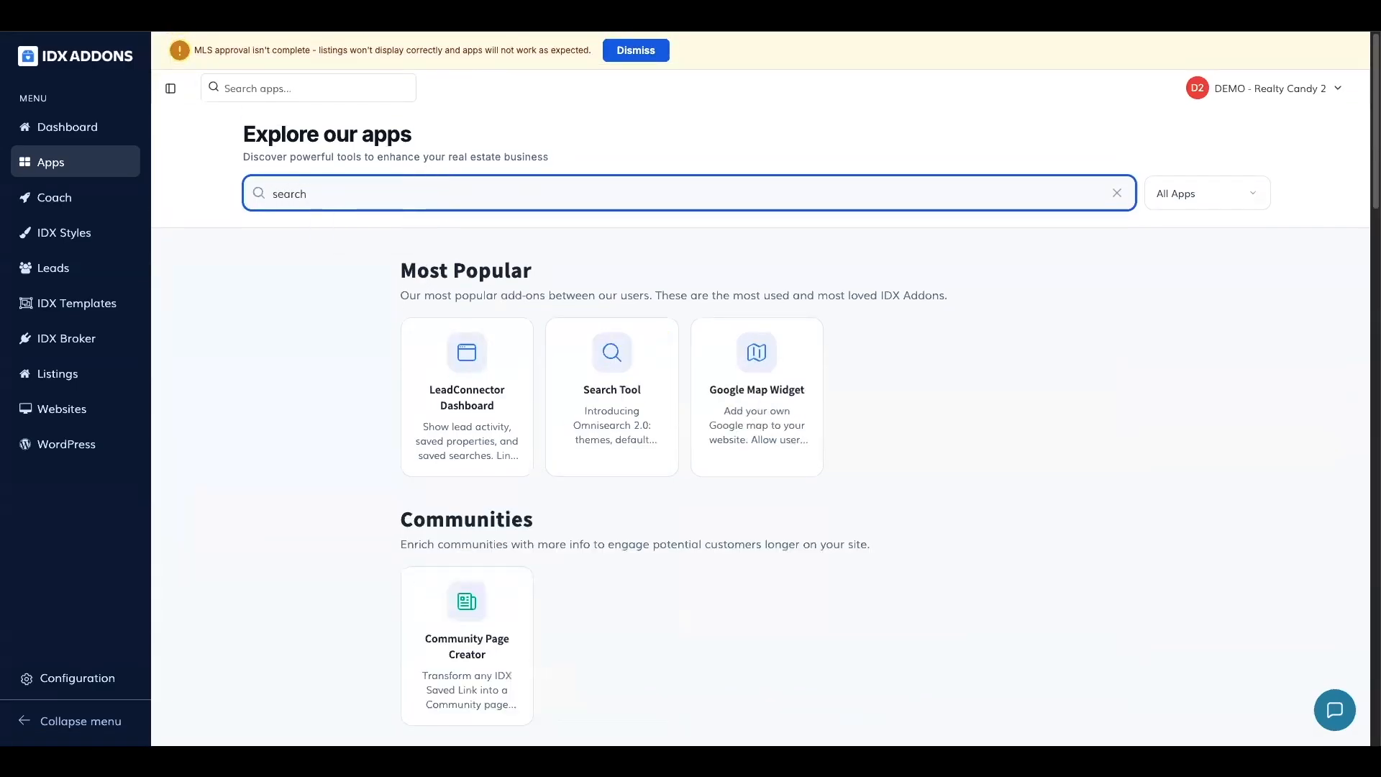
left_click(632, 375)
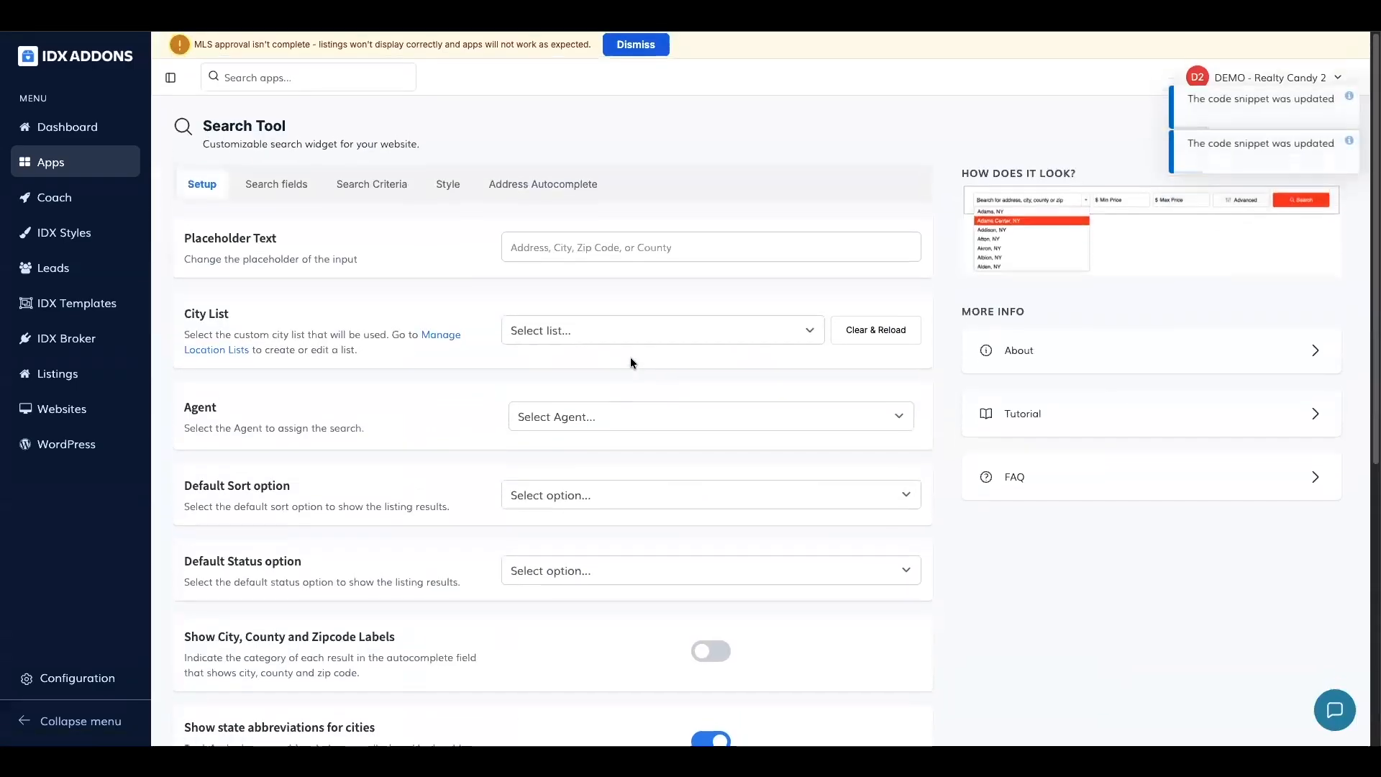
- Assign the wrapper's agent to the Search Tool, turn off Show Field Labels and copy the code snippet
left_click(522, 424)
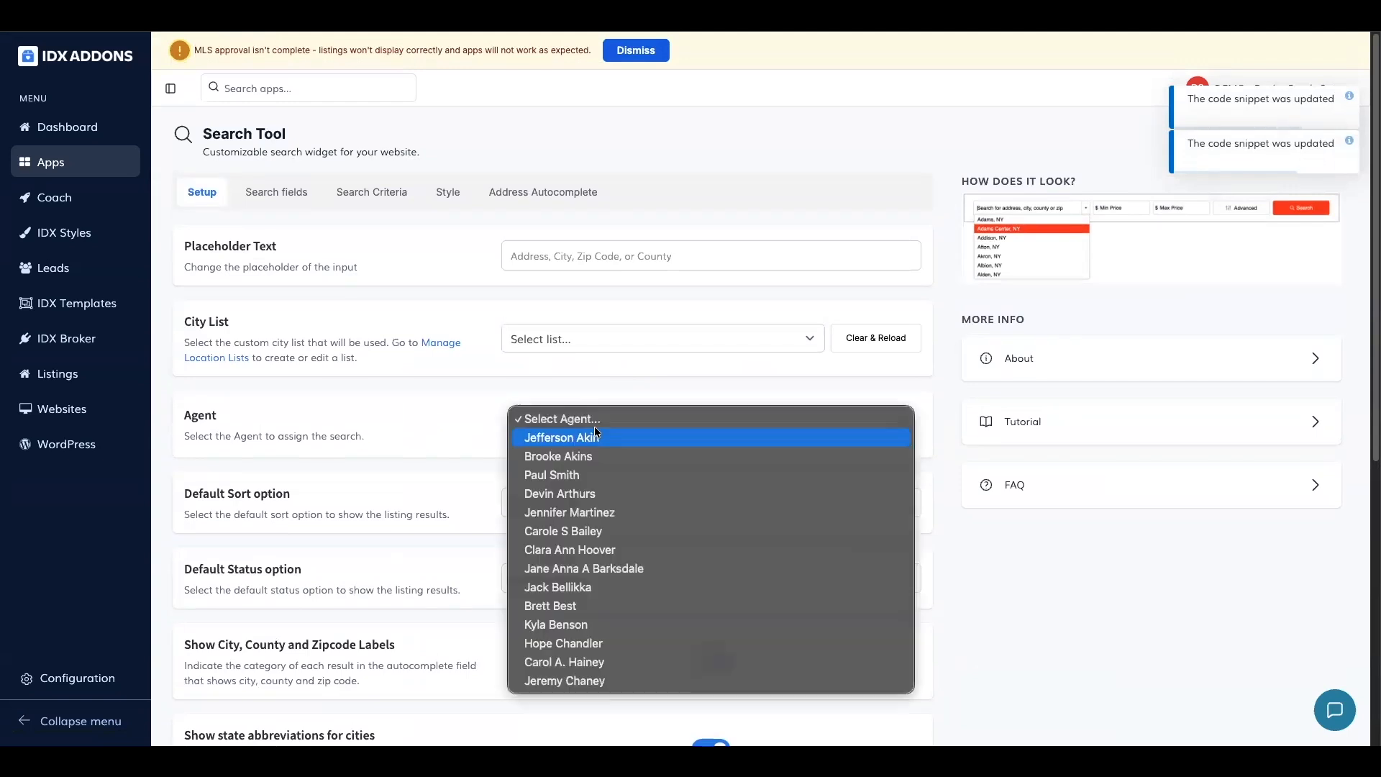
left_click(582, 477)
scroll(1131, 514, "down", 6)
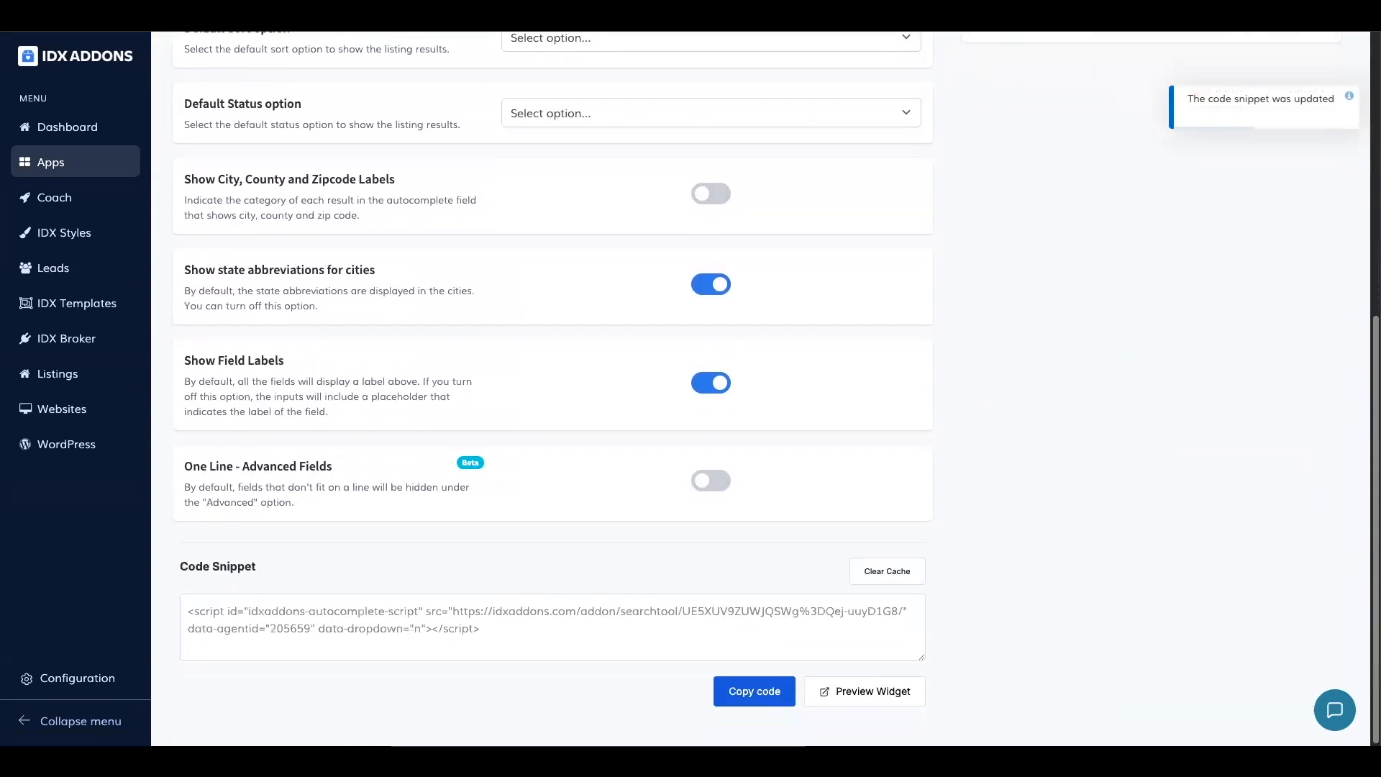
left_click(711, 382)
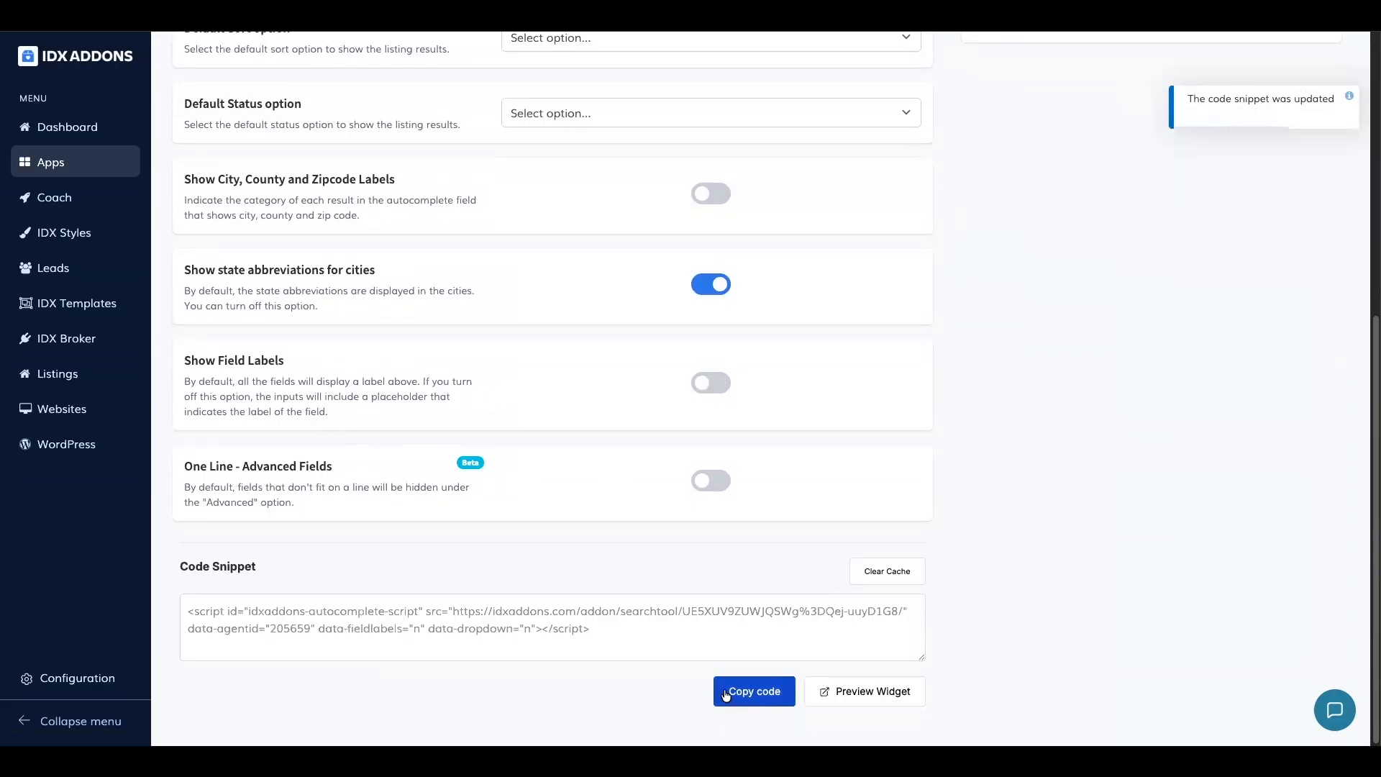
left_click(754, 697)
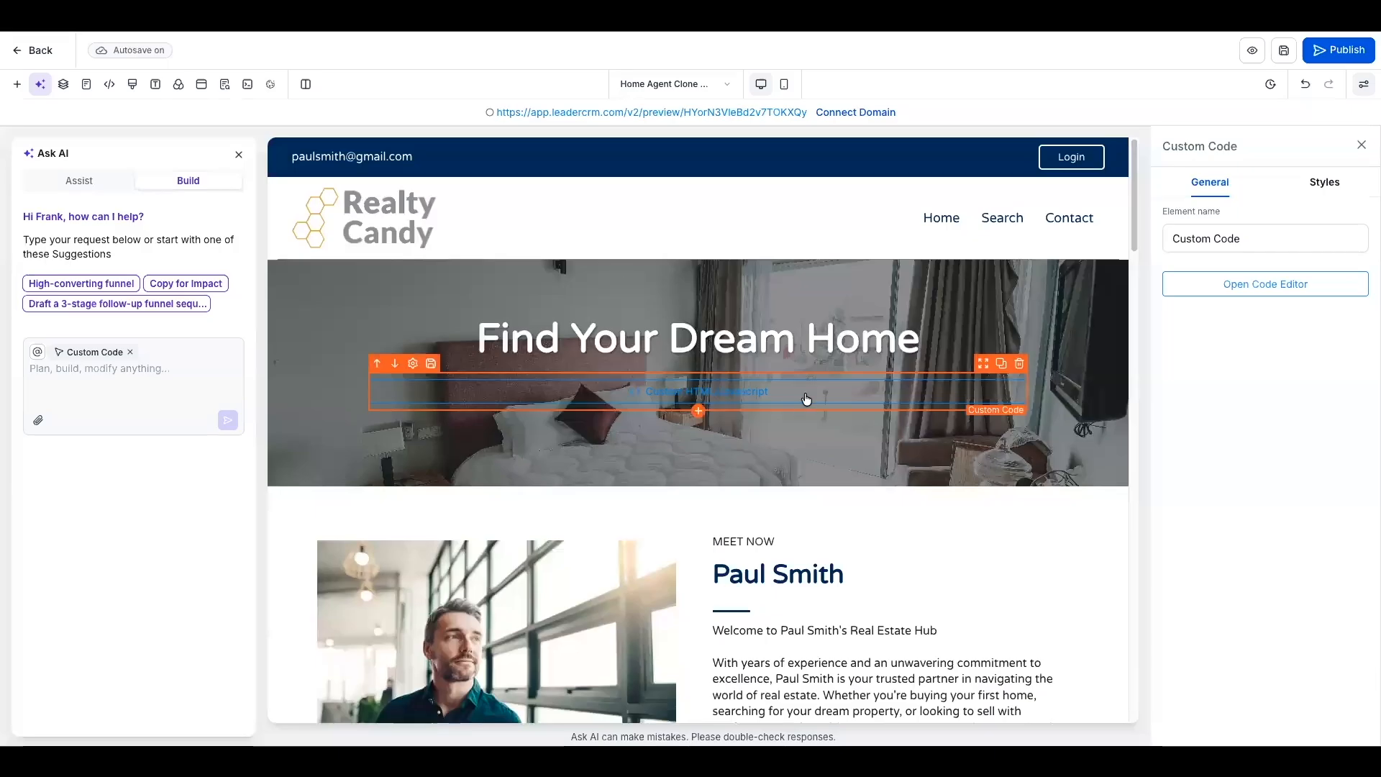
- Back in the page builder, check the Search Tool script in the banner's custom code element and save the code
left_click(1217, 285)
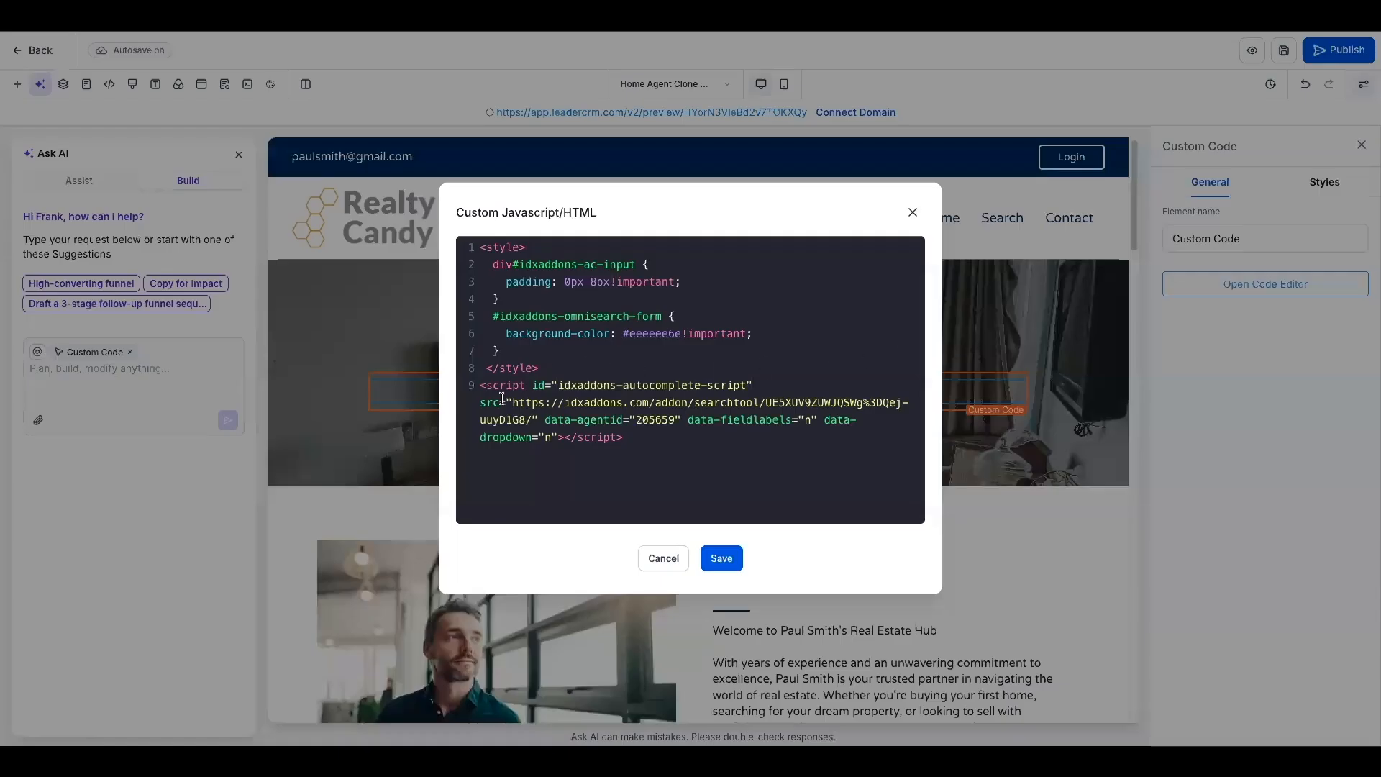
left_click_drag(480, 389, 678, 431)
left_click(681, 438)
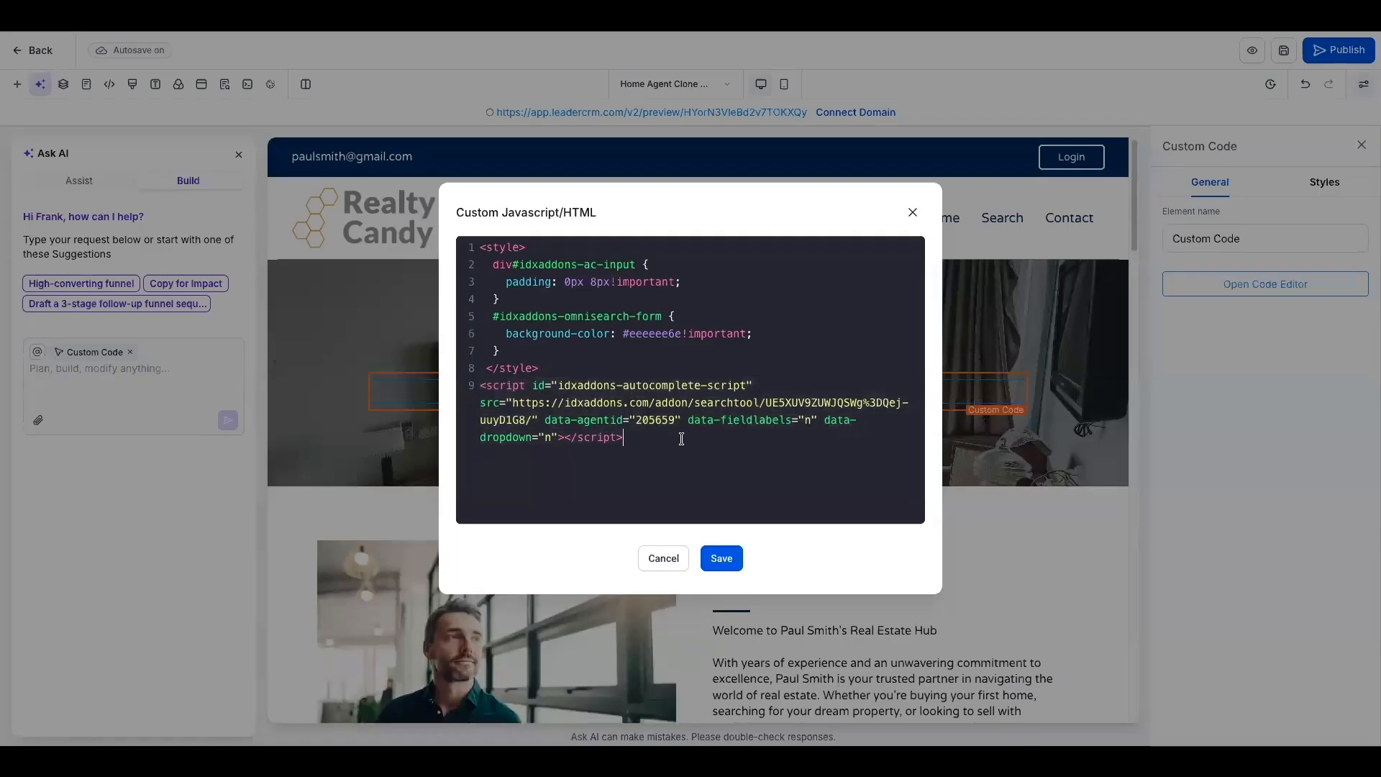
left_click(733, 563)
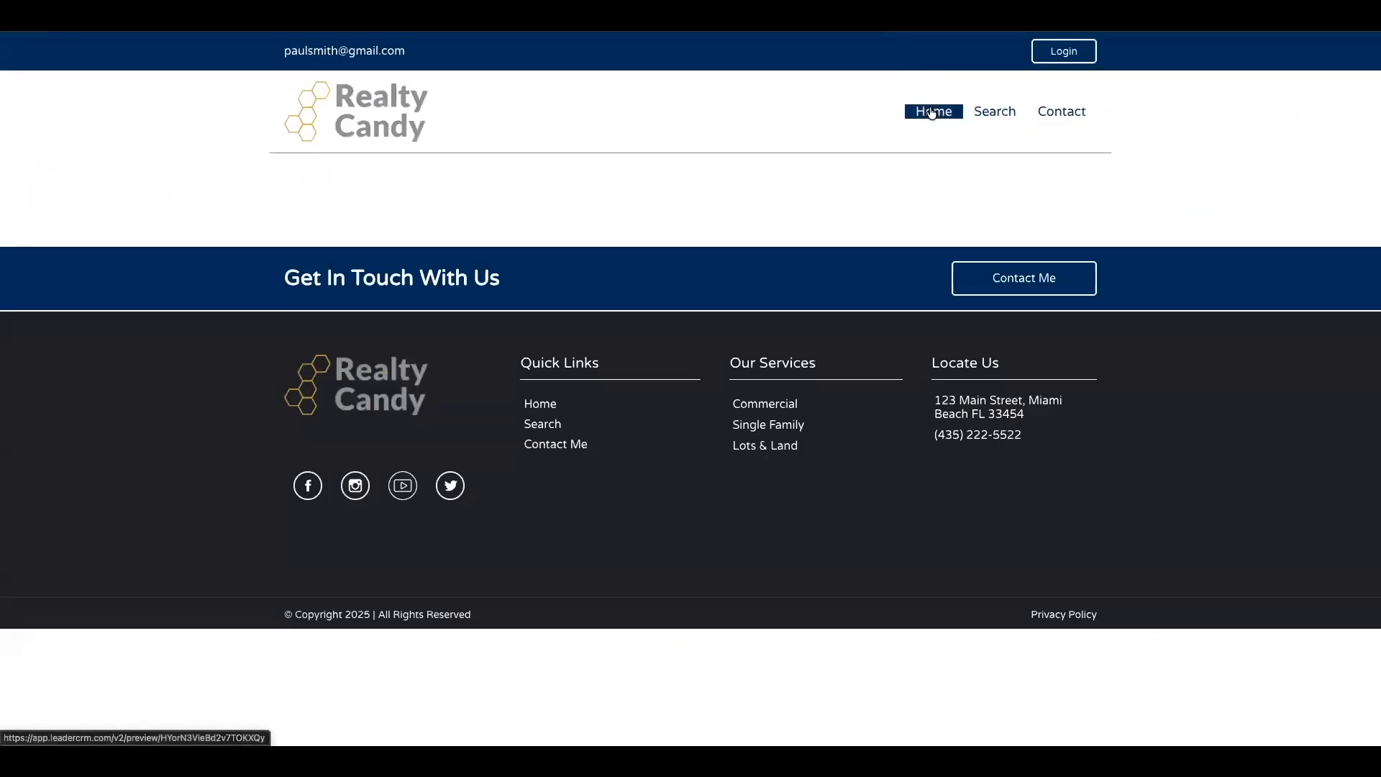
- Open the Home page from the previewed wrapper's navigation and examine its Real Estate Services section
left_click(915, 108)
left_click_drag(1370, 100, 1358, 309)
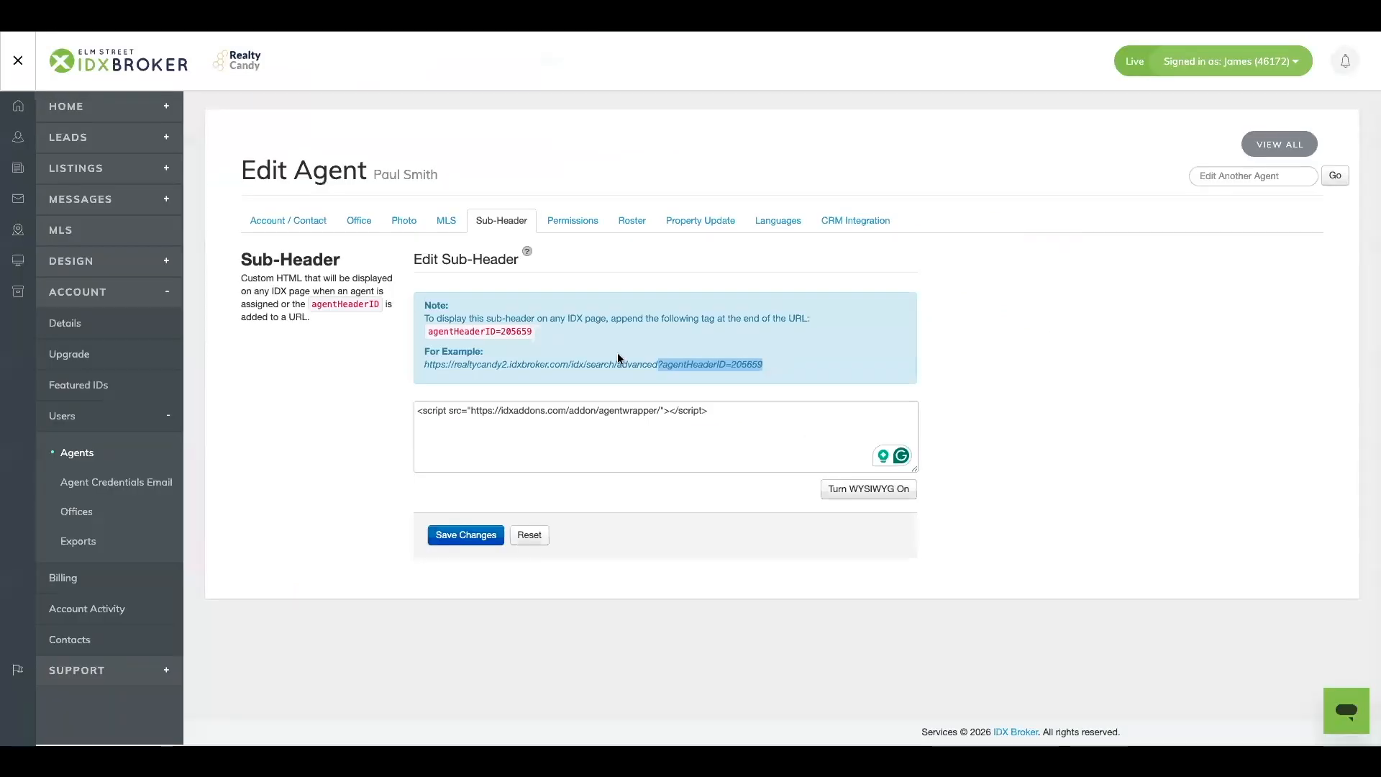
left_click(588, 352)
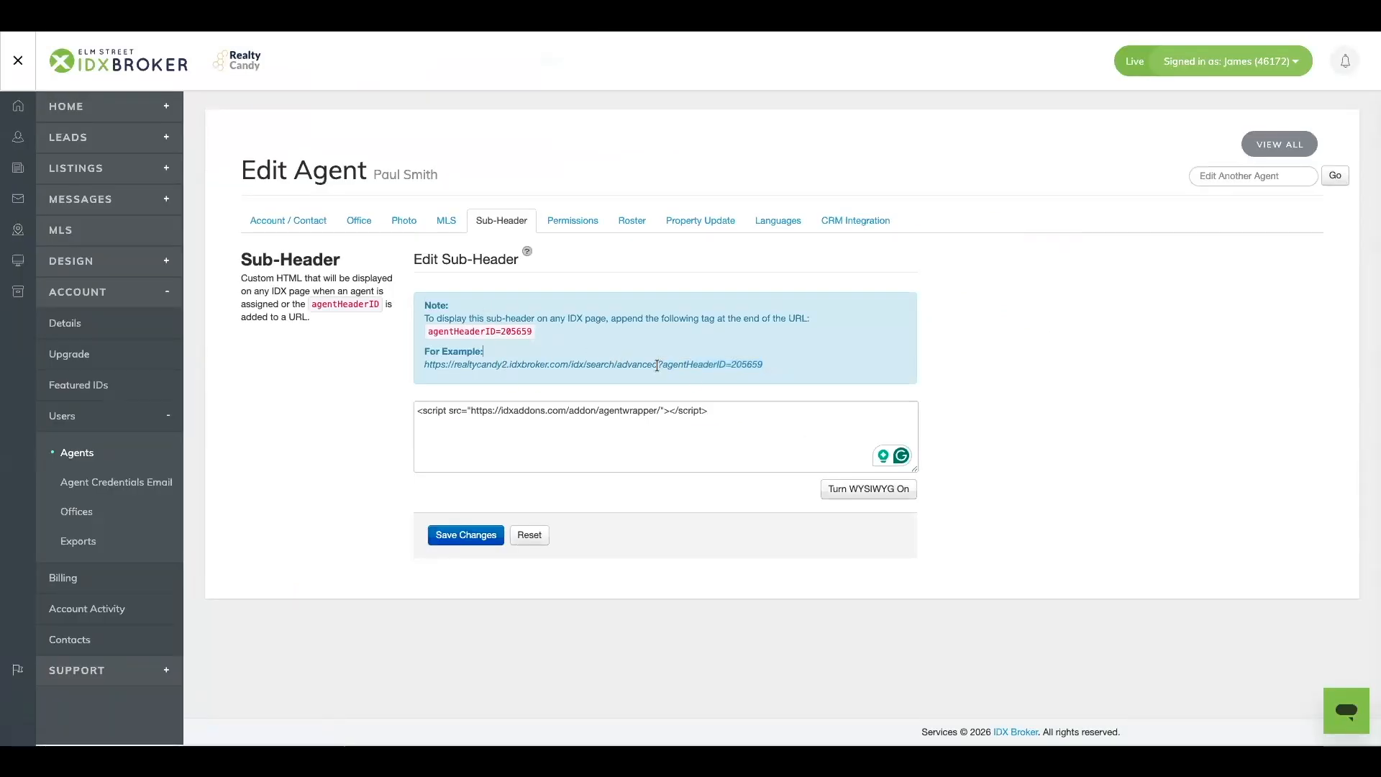
- Copy the ?agentHeaderID parameter from IDX Broker's sub-header example URL and append it to the Kendall View Properties button's website URL
left_click_drag(656, 366, 754, 367)
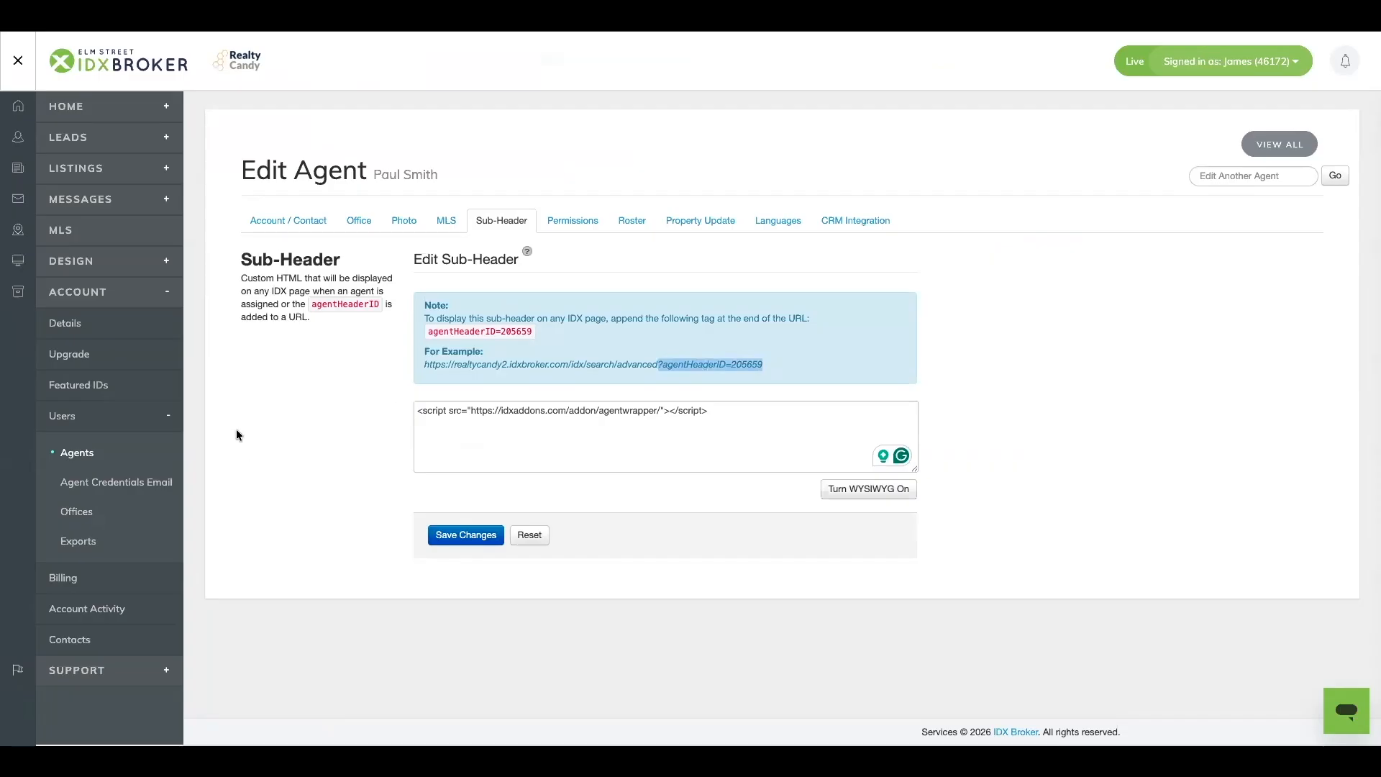
left_click(87, 460)
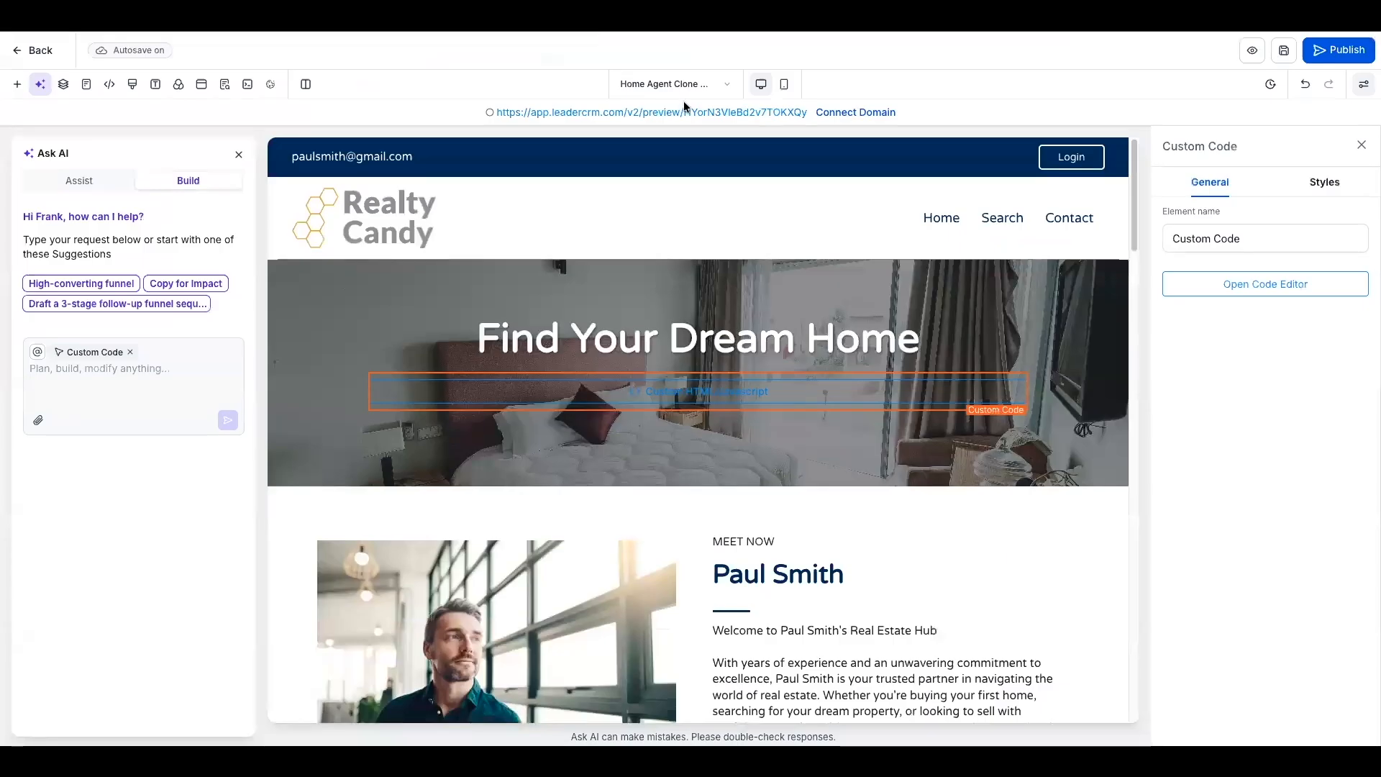
left_click_drag(1135, 221, 1134, 397)
left_click(471, 410)
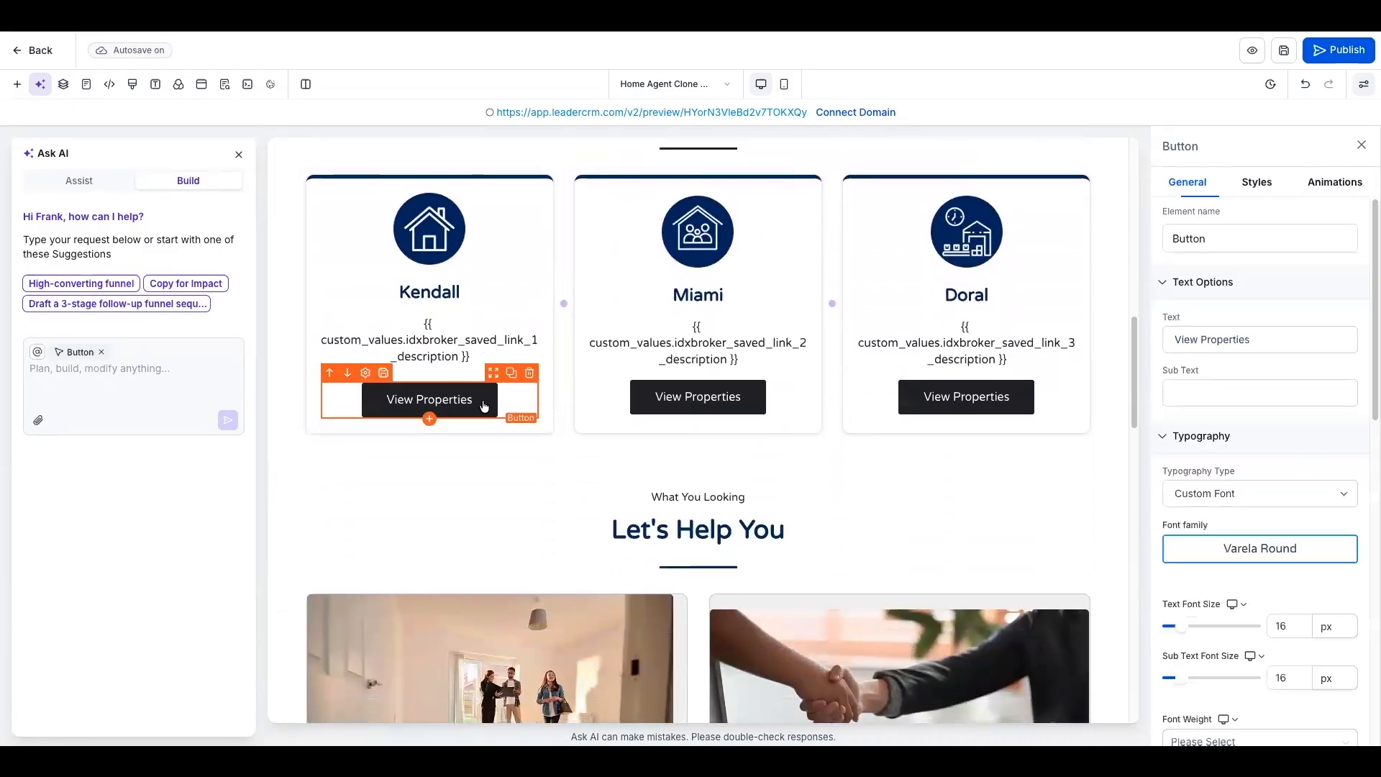
left_click_drag(1365, 272, 1365, 523)
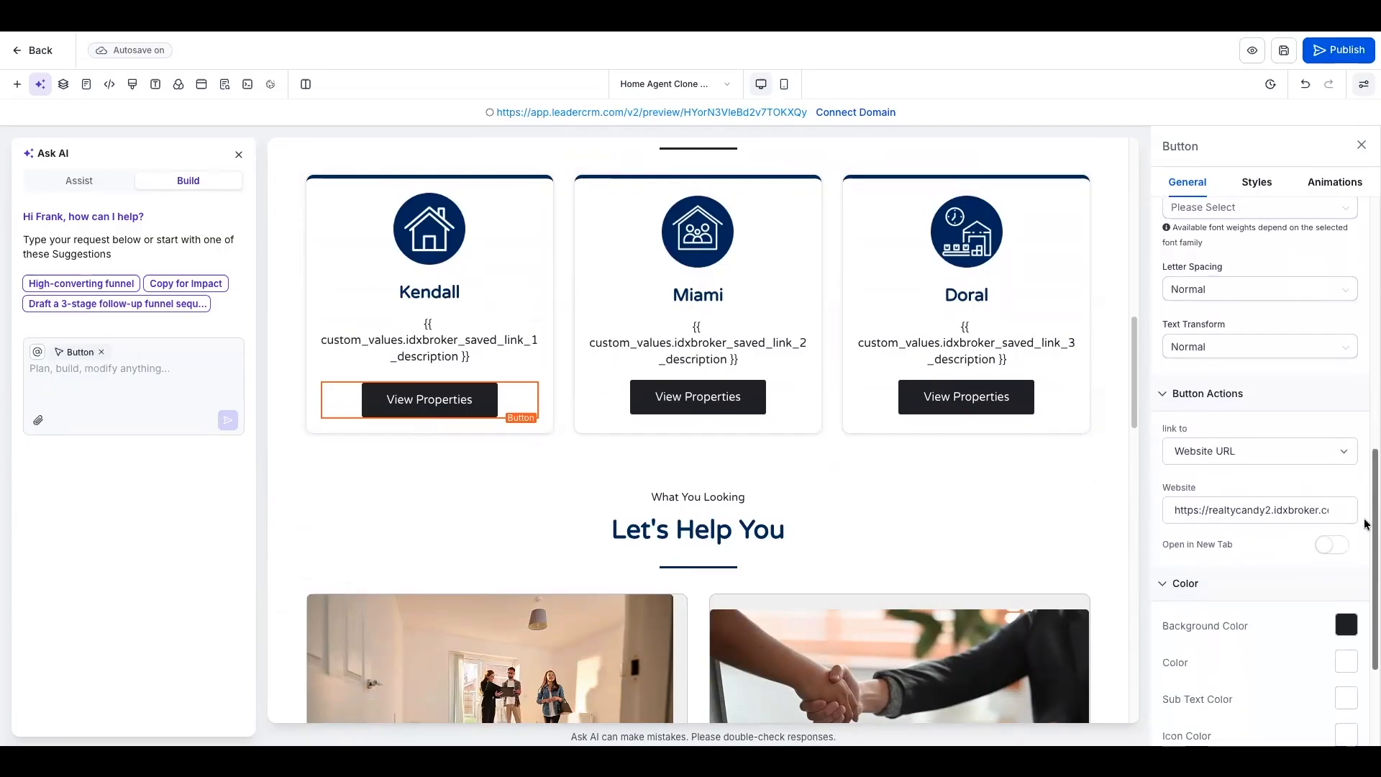
left_click(1270, 499)
key("End")
type("?agentHeaderID=205659")
- Append the ?agentHeaderID parameter to the website URL of the Miami card's View Properties button
left_click(711, 401)
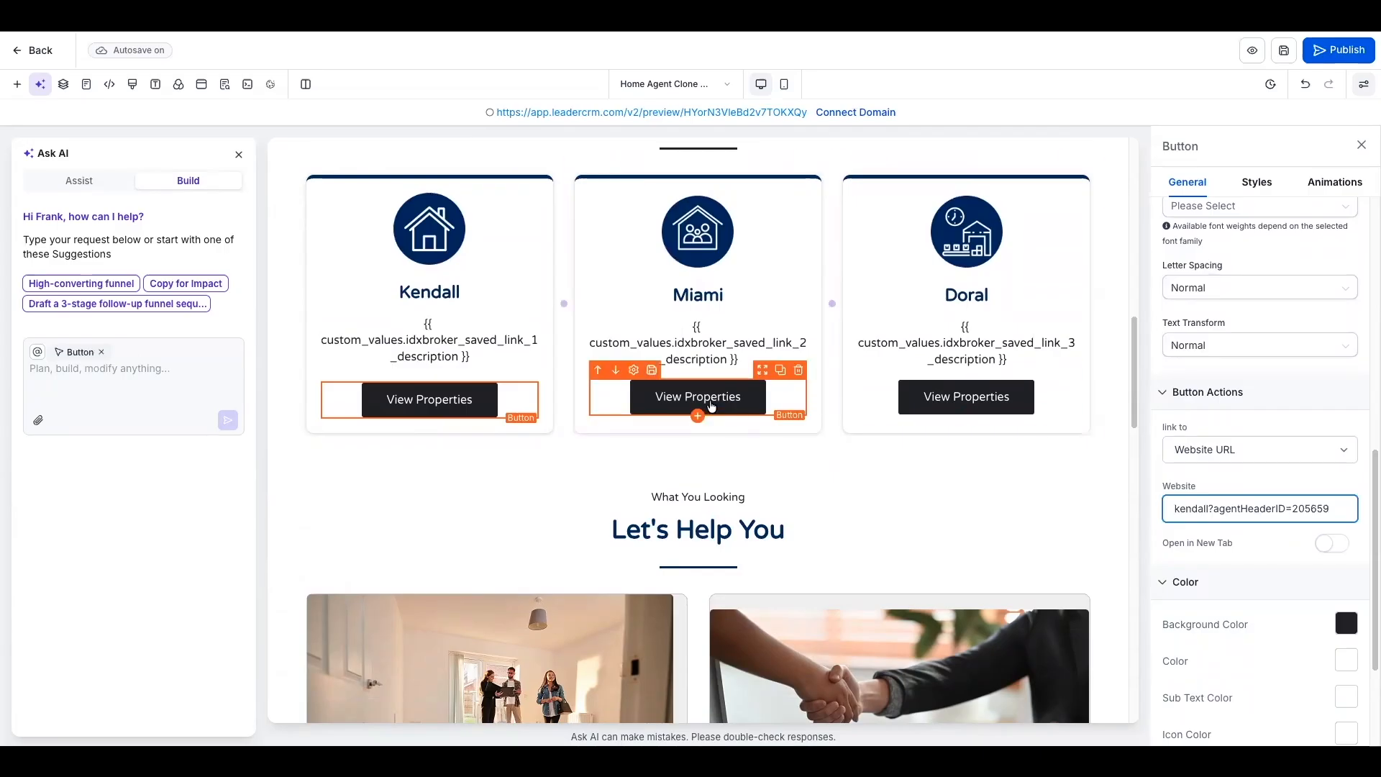
left_click(1196, 501)
key("End")
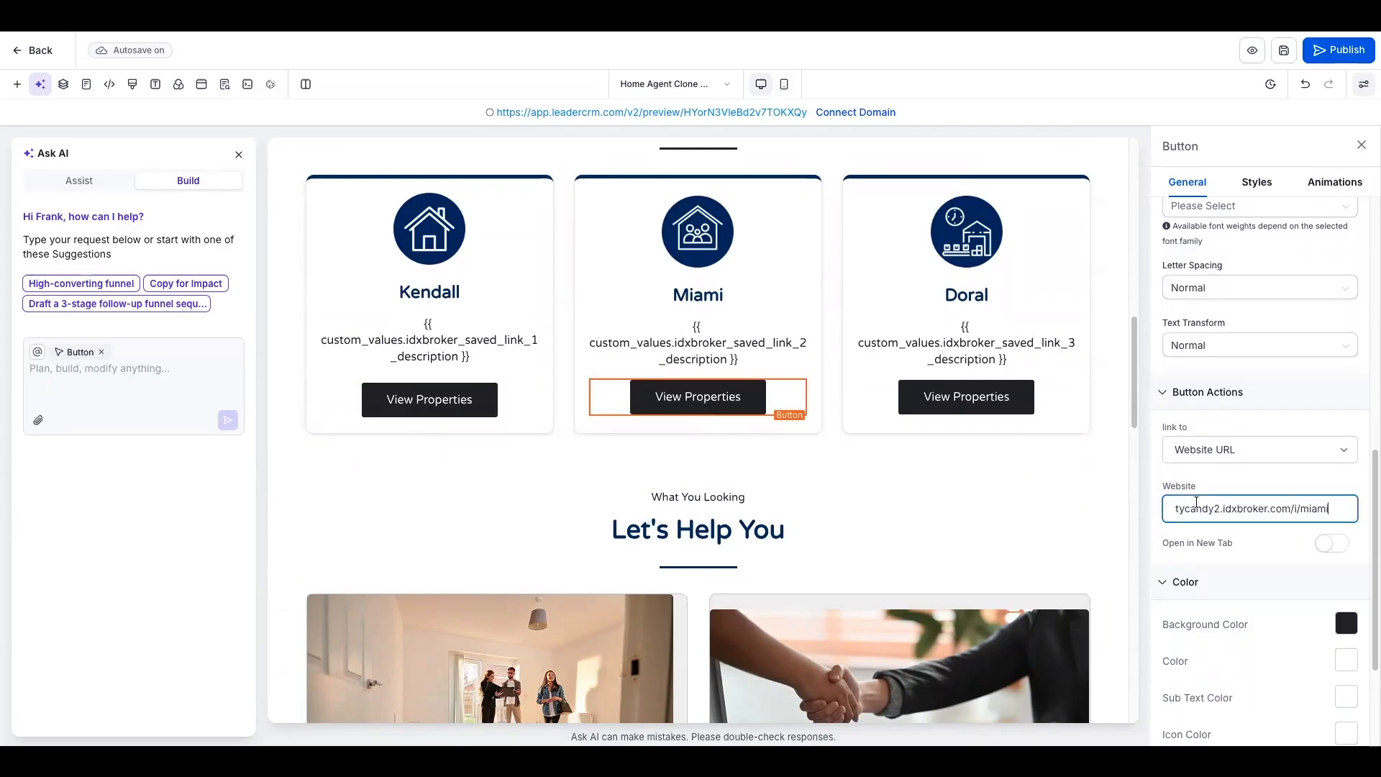
type("?agentHeaderID=205659")
- Append the ?agentHeaderID parameter to the Doral View Properties button's website URL and save the home page
left_click(1071, 405)
left_click(1301, 510)
key("End")
type("?agentHeaderID=205659")
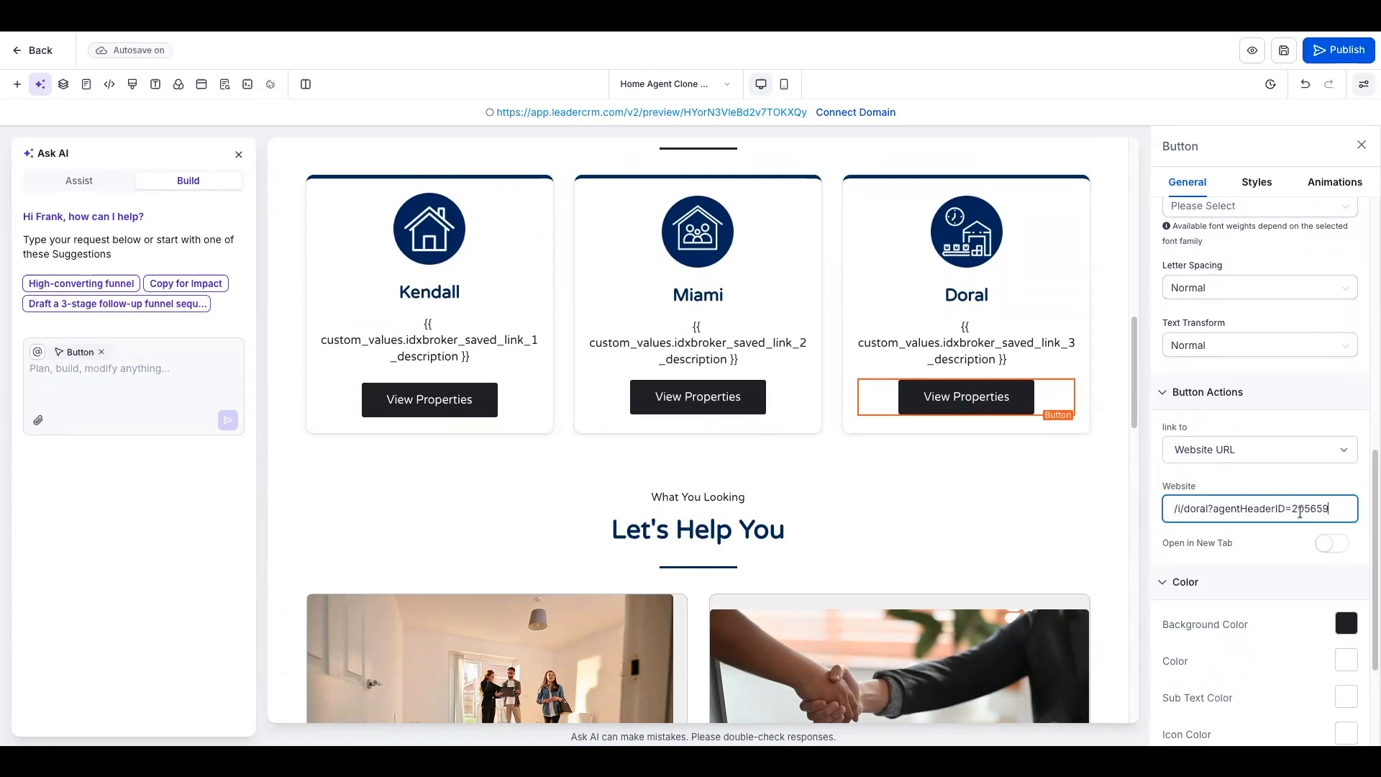
left_click(1284, 52)
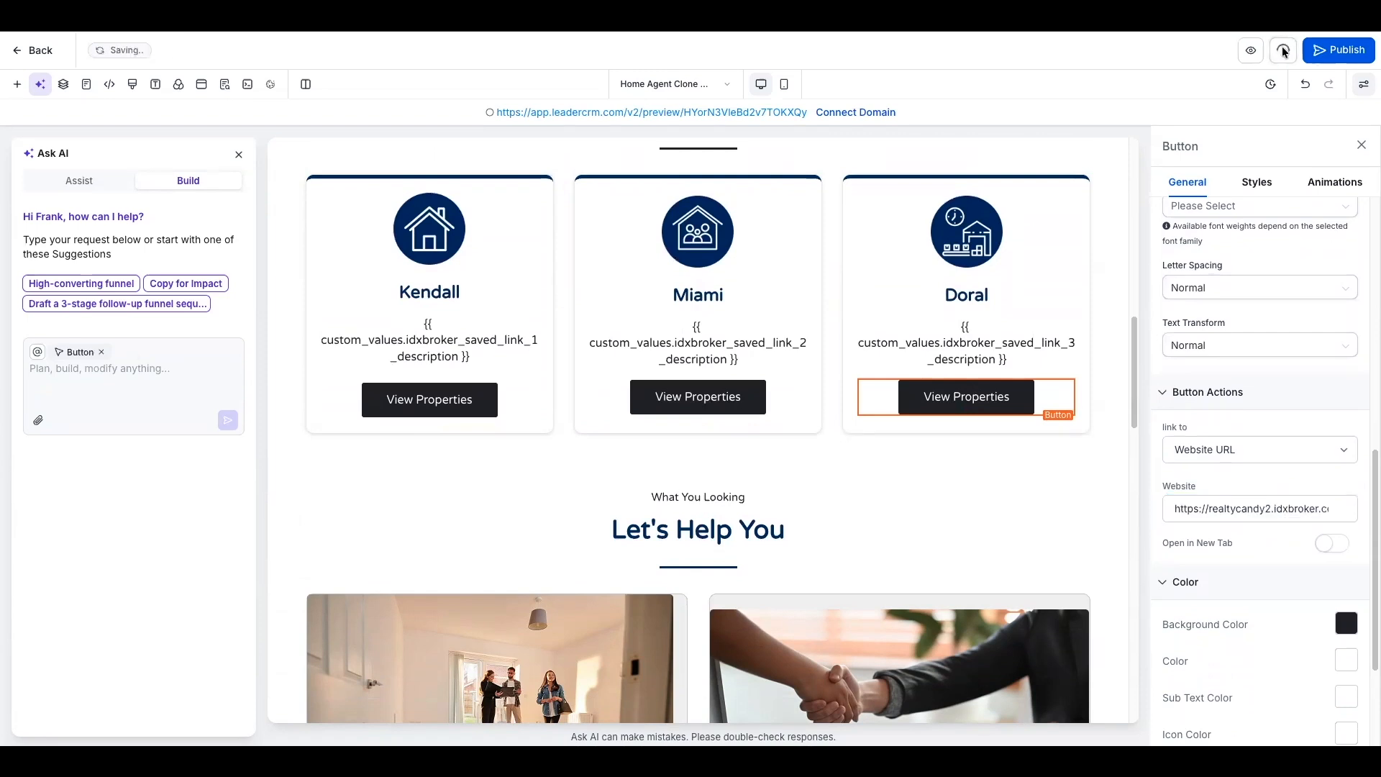
- Preview the home page, run an unfiltered property search and look through the results page inside the agent wrapper
left_click(735, 114)
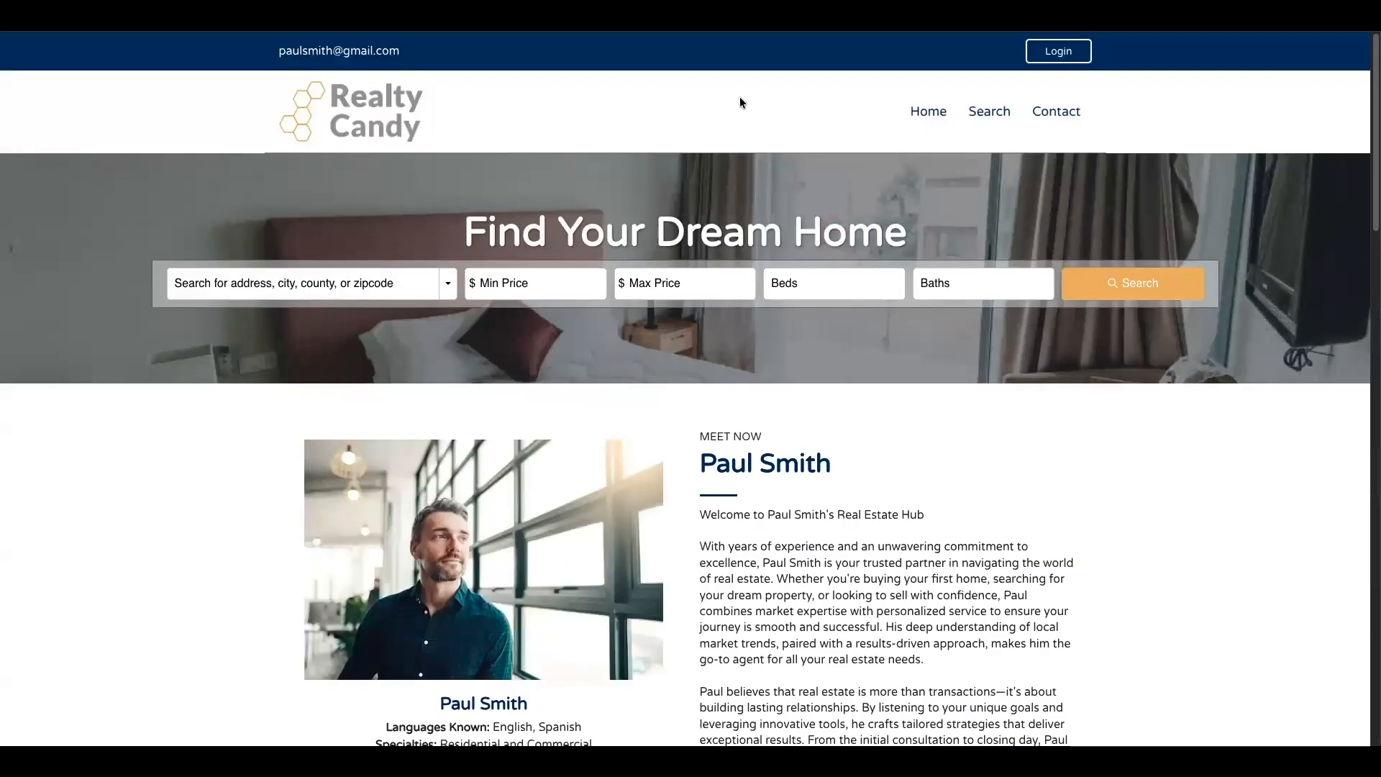
left_click(1106, 282)
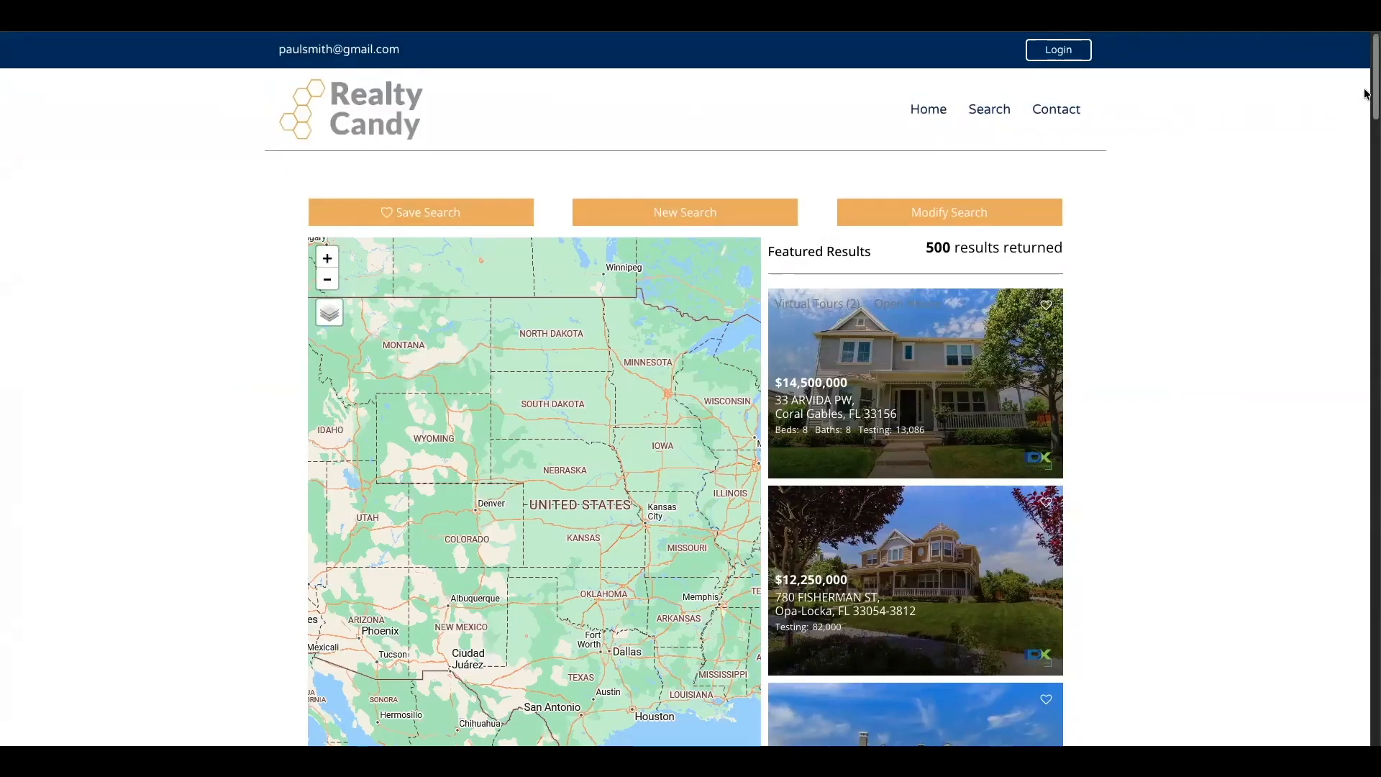
scroll(1365, 243, "down", 1)
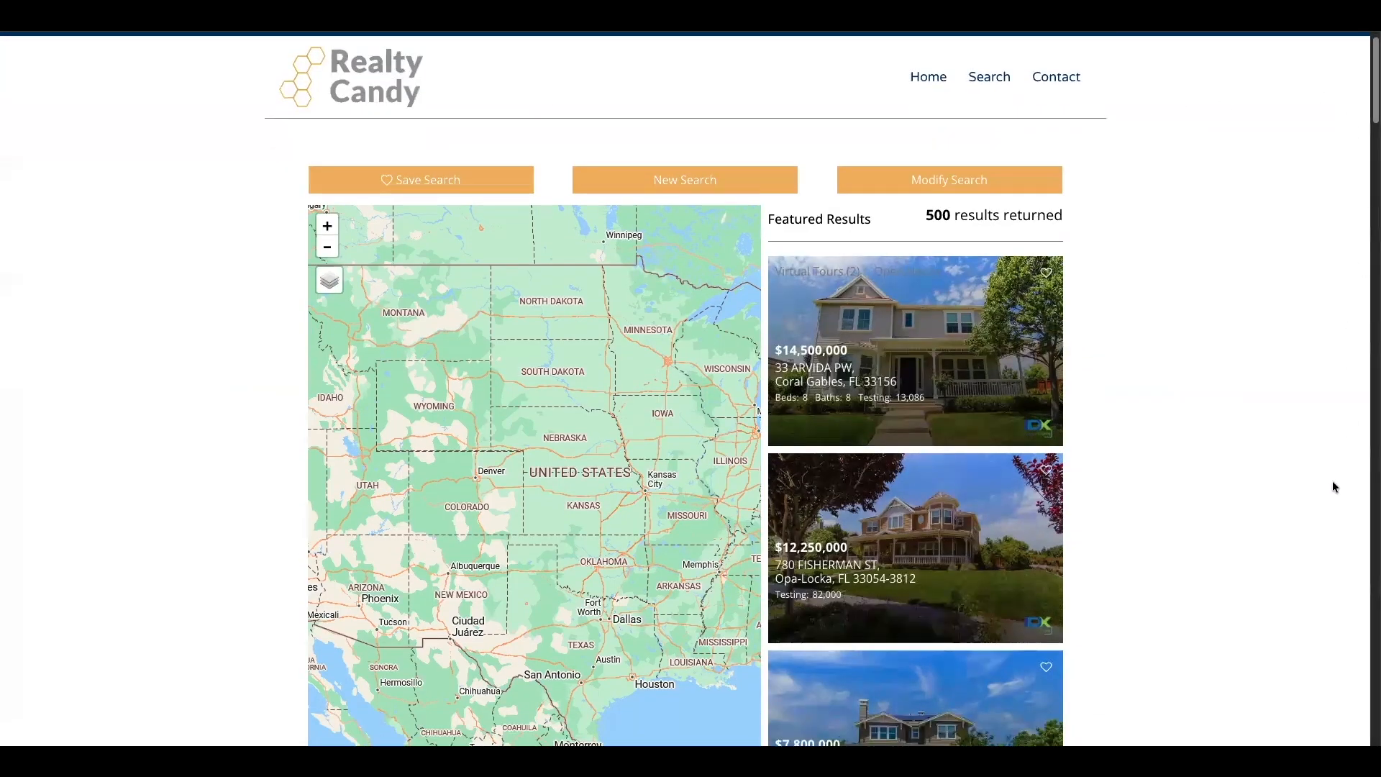
scroll(1332, 483, "down", 10)
scroll(1338, 504, "down", 15)
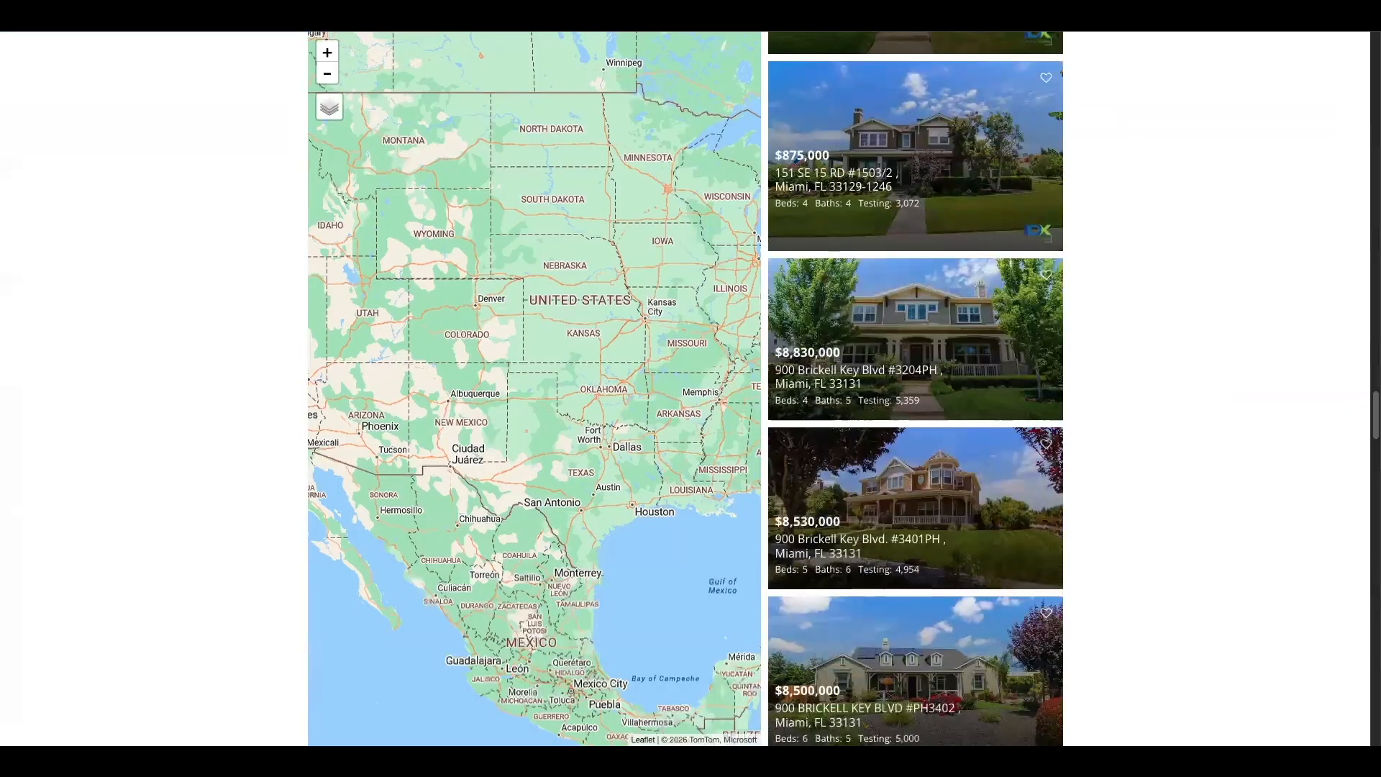
scroll(1309, 180, "up", 20)
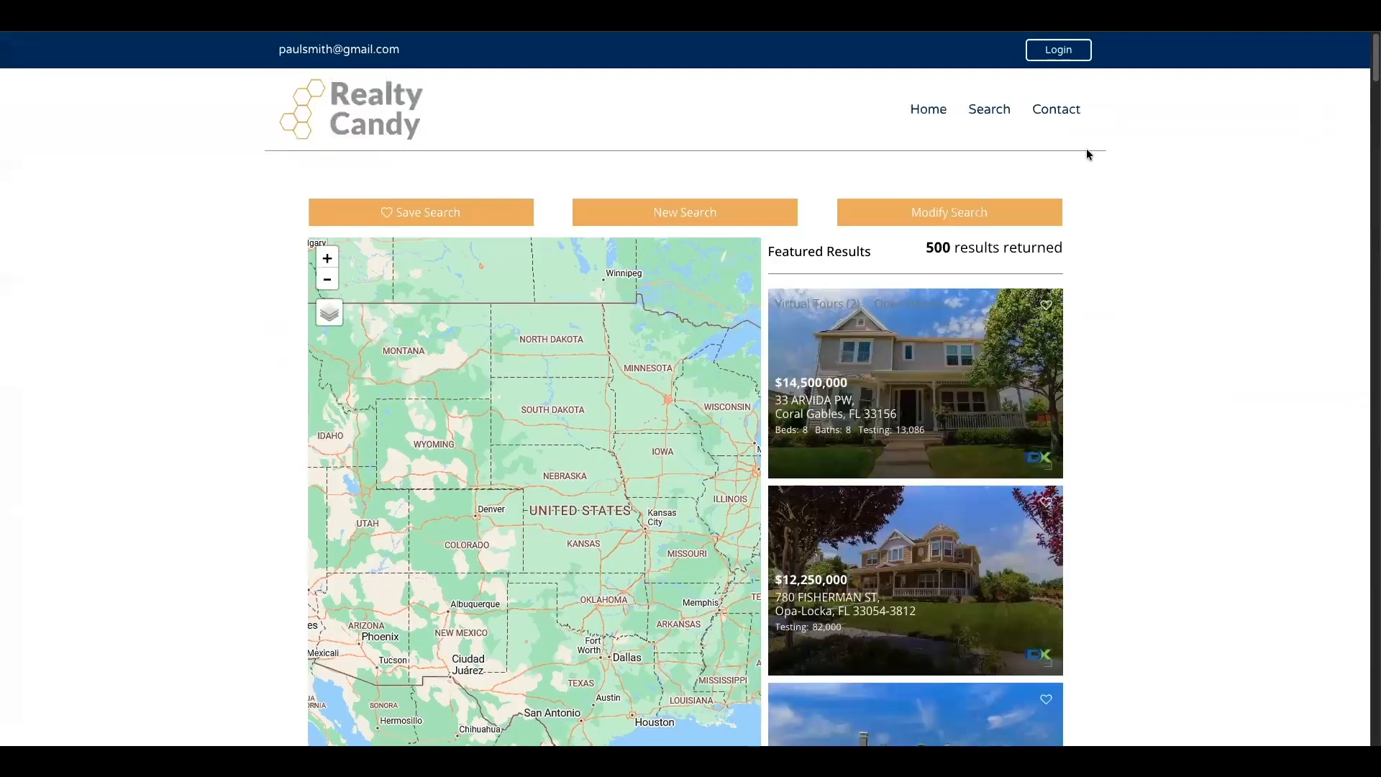
- Return to the home page through the header logo and open the Contact page to check its wrapper
left_click(377, 89)
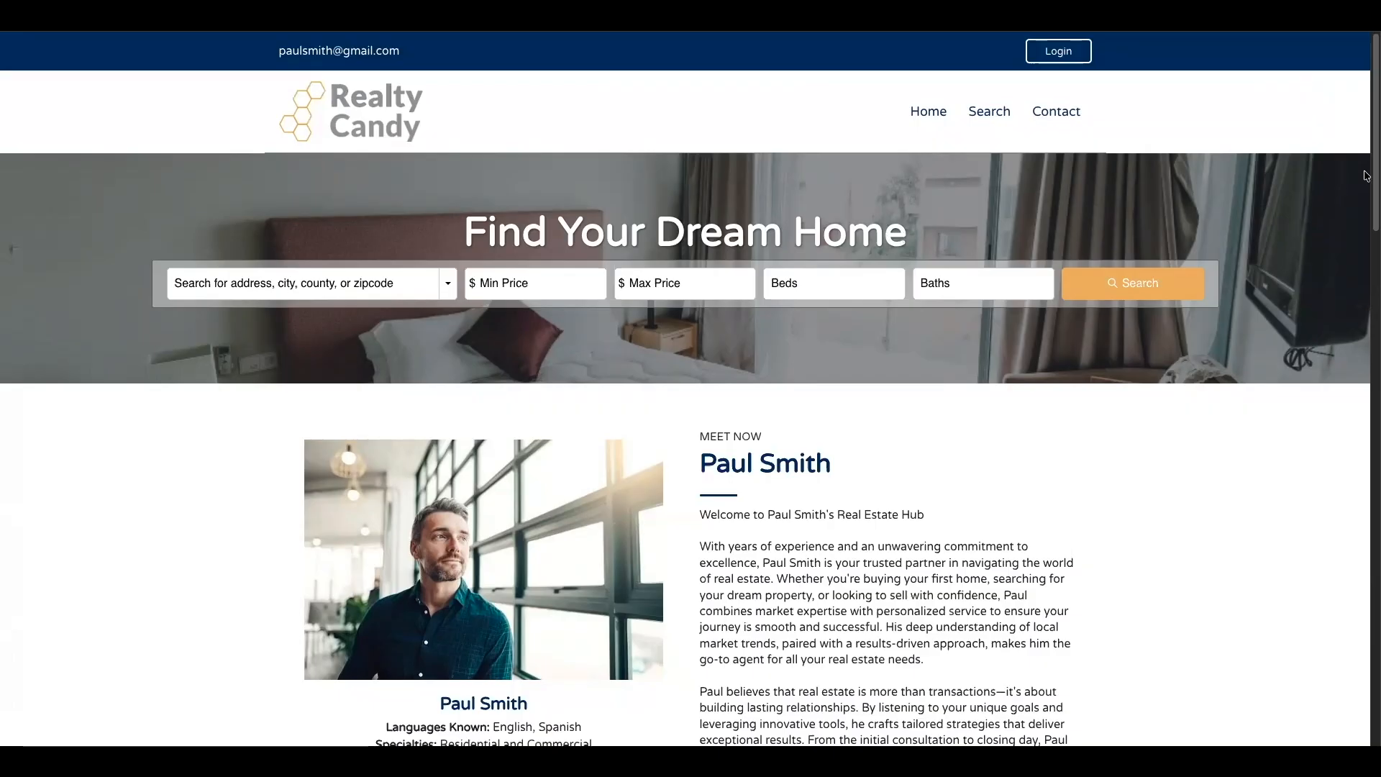
left_click(1068, 112)
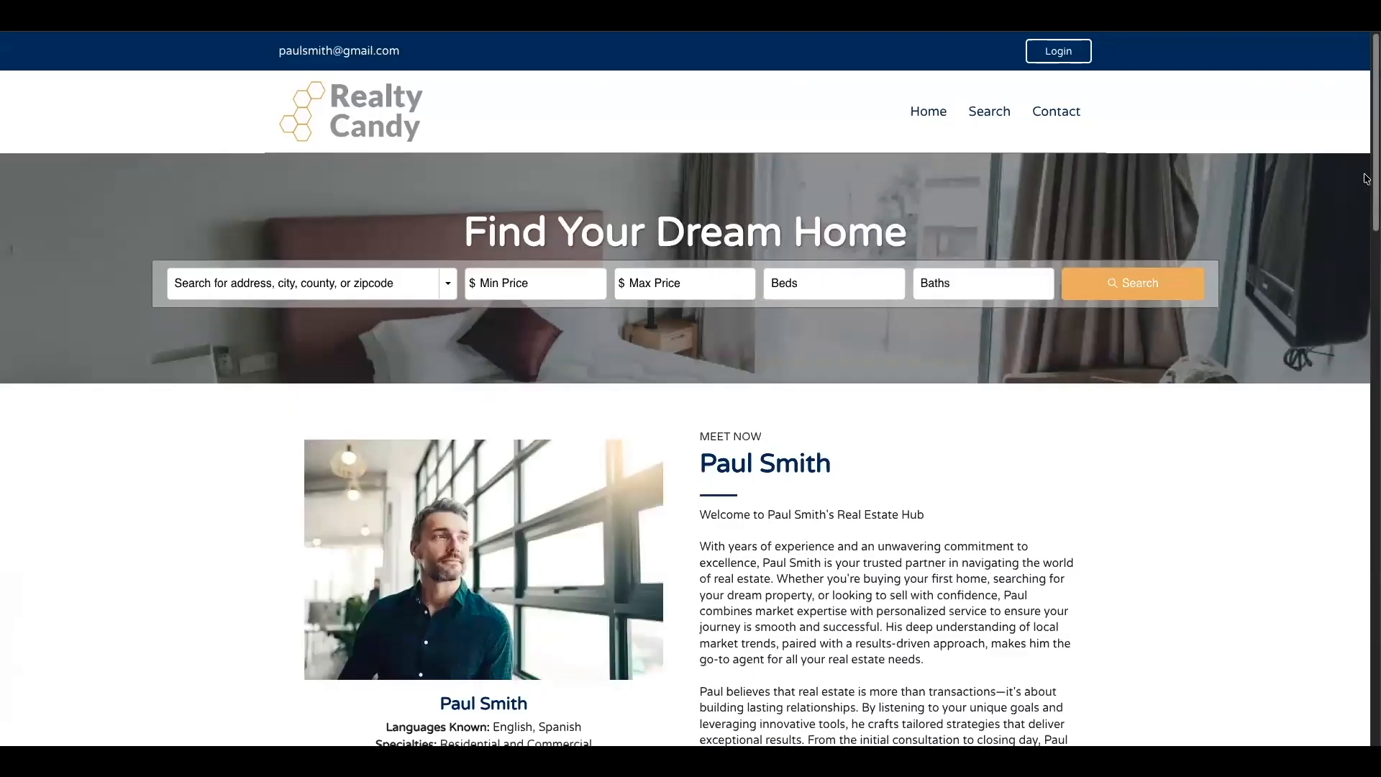
- Open the Miami properties from the home page's Real Estate Services section and look through the community page
scroll(1366, 313, "down", 5)
scroll(1366, 312, "down", 5)
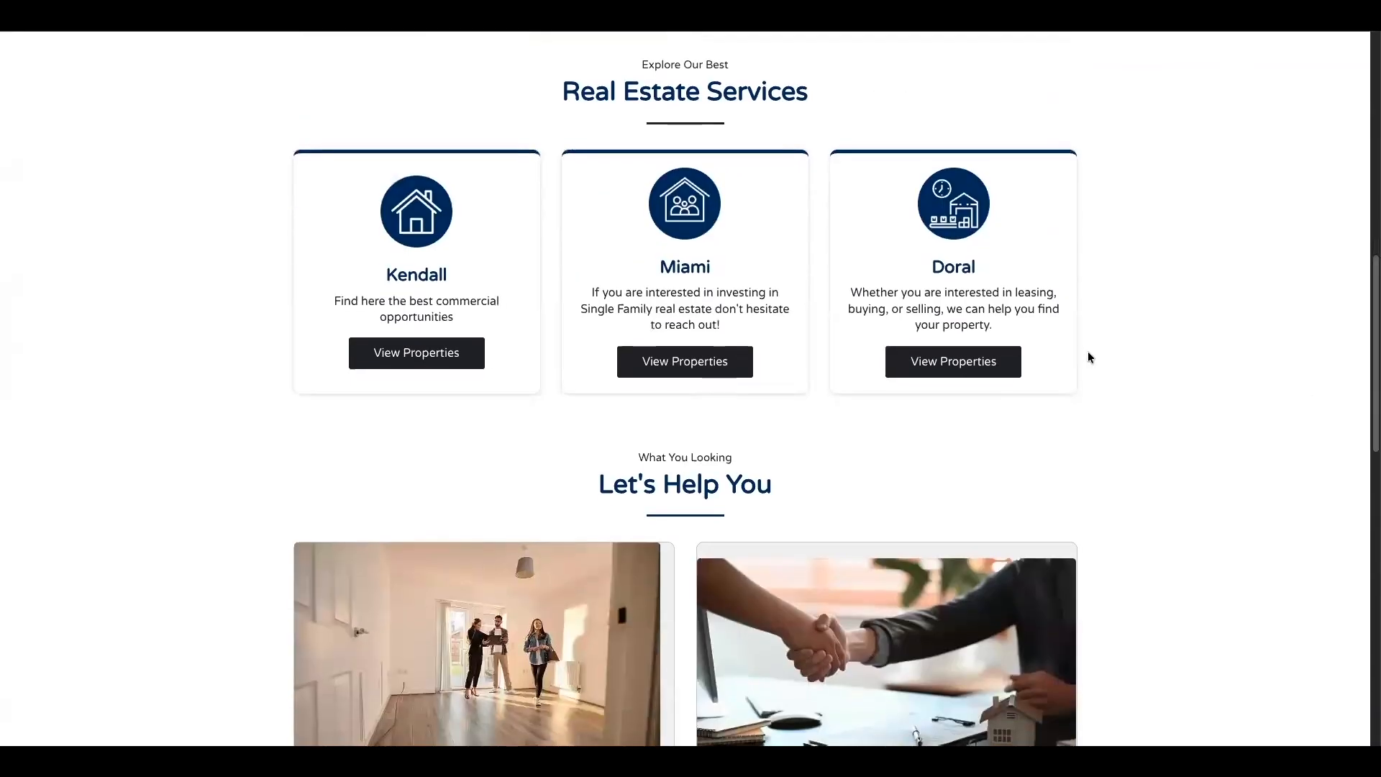
left_click(656, 361)
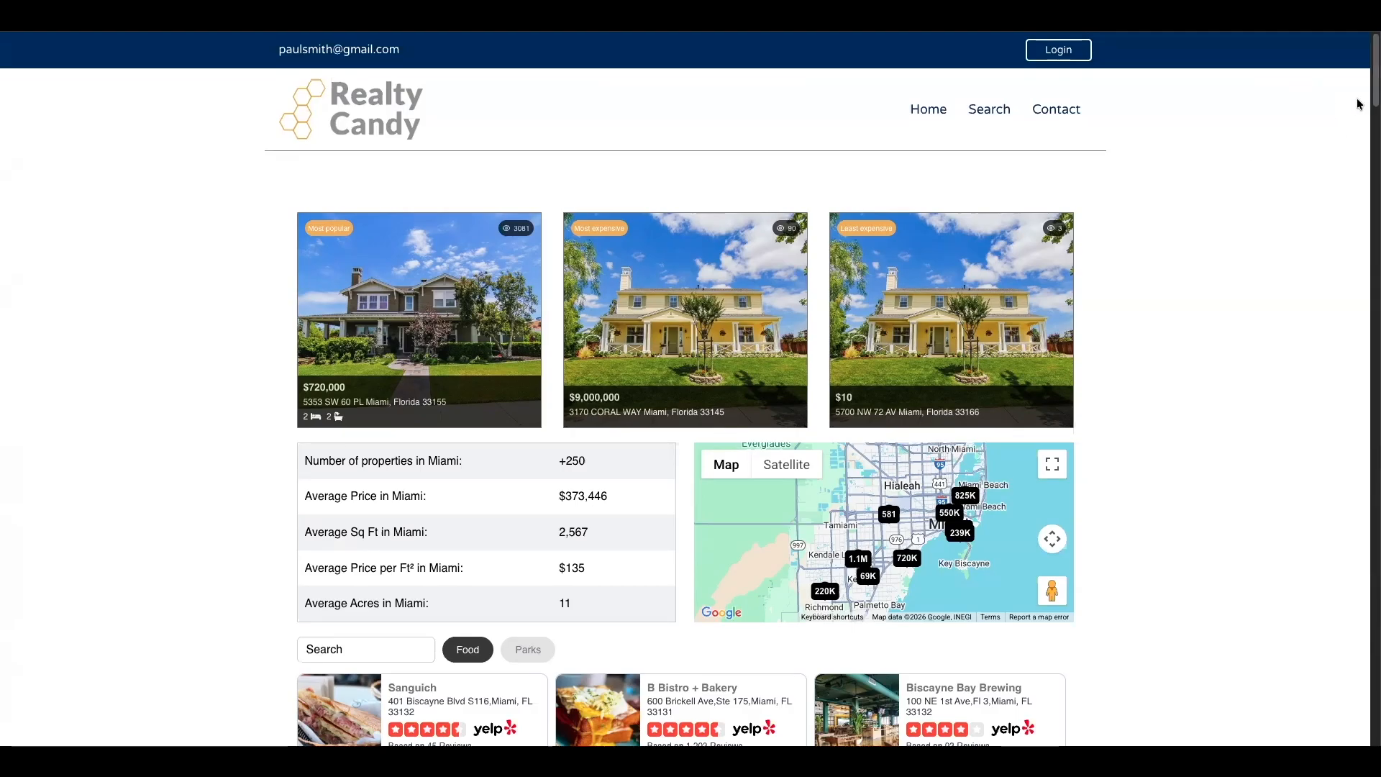
left_click_drag(1374, 87, 1367, 349)
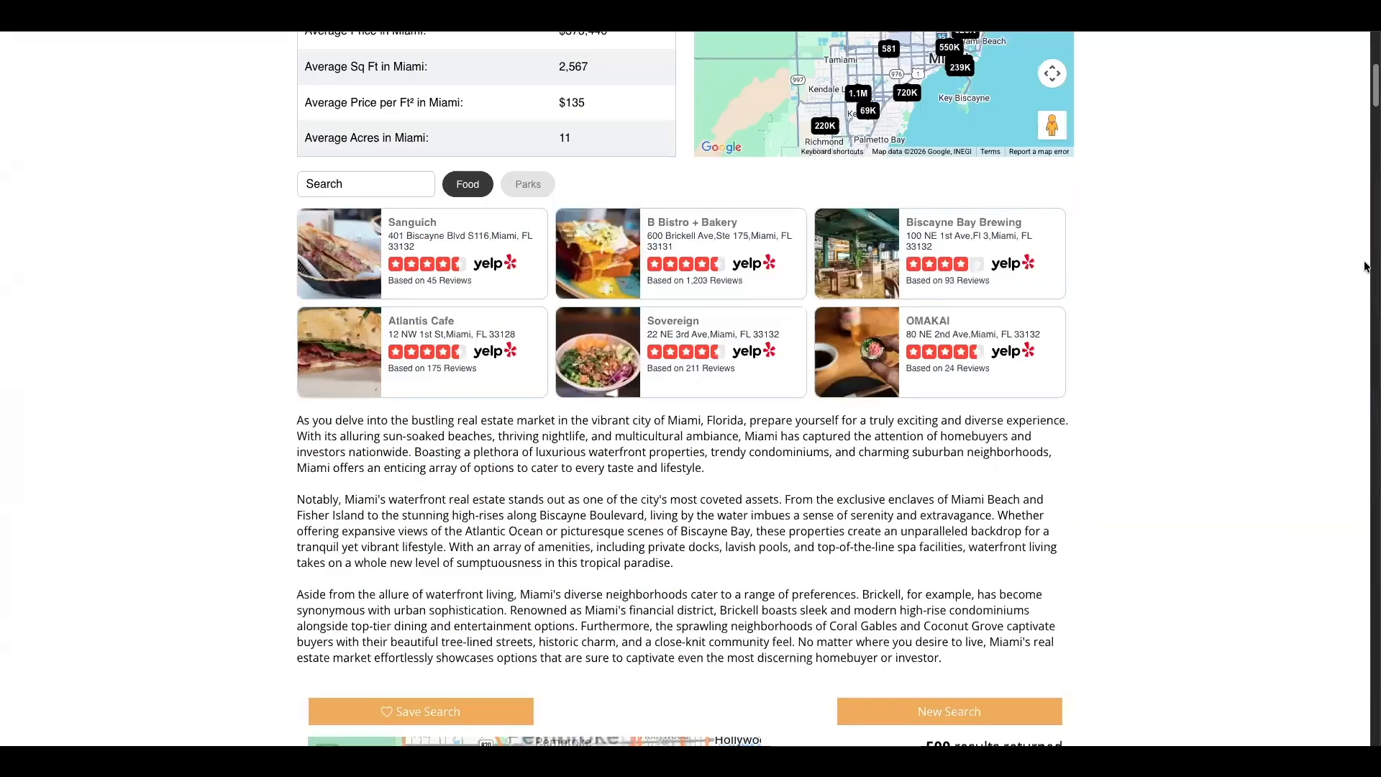